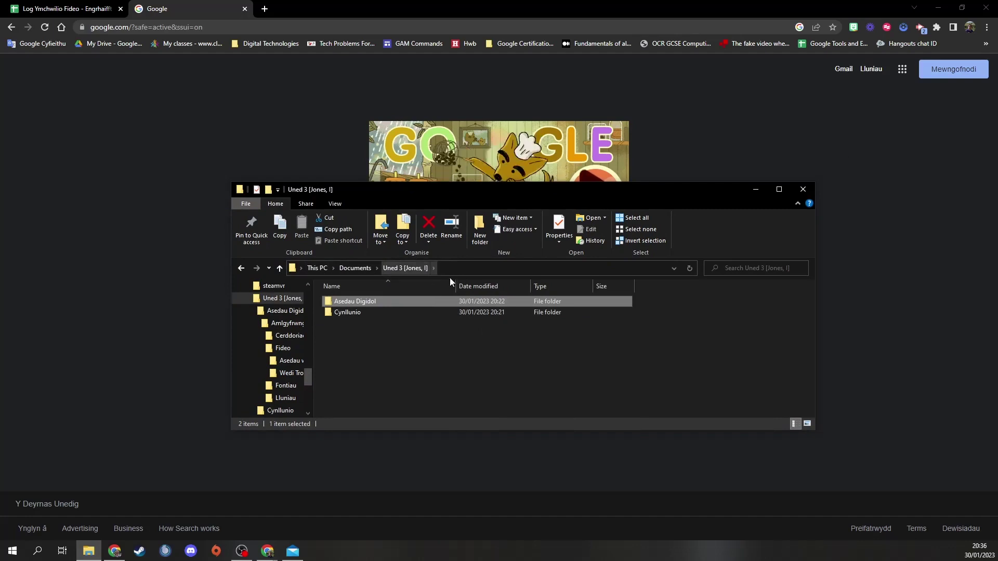
Open the Fideo folder inside Asedau Digidol > Amlgyfrwng and select its Wedi Trosi subfolder
double_click(400, 305)
double_click(381, 301)
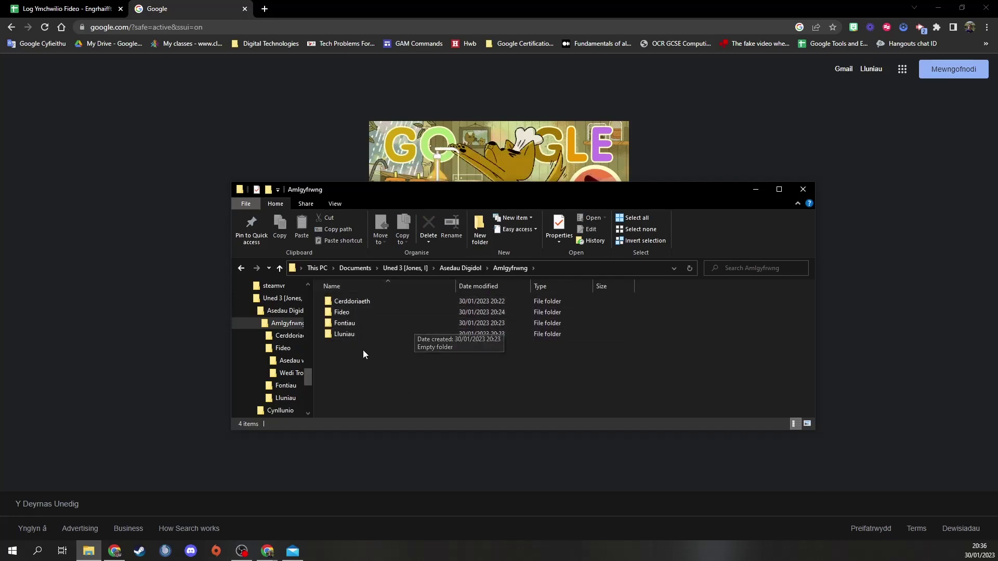
double_click(342, 313)
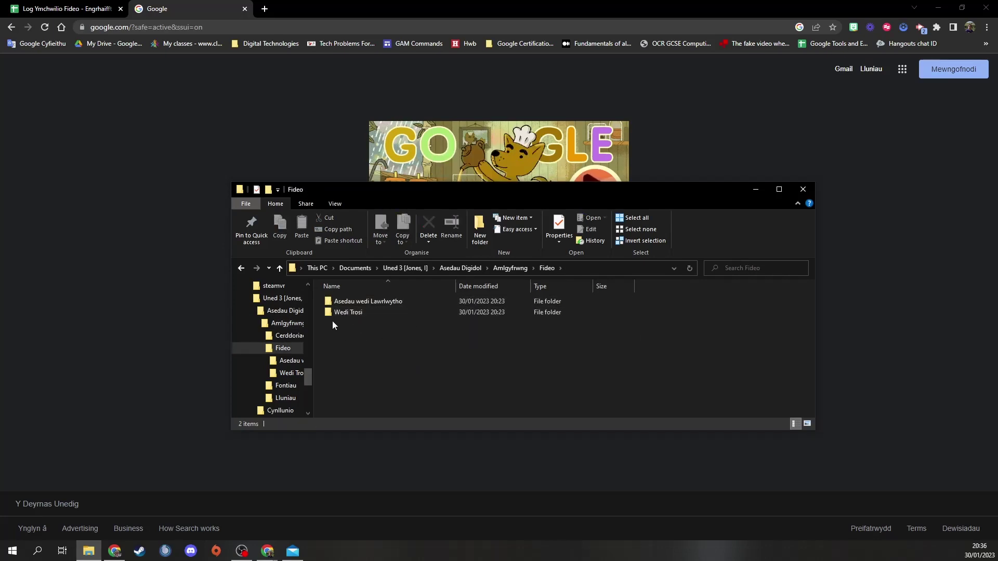
click(377, 305)
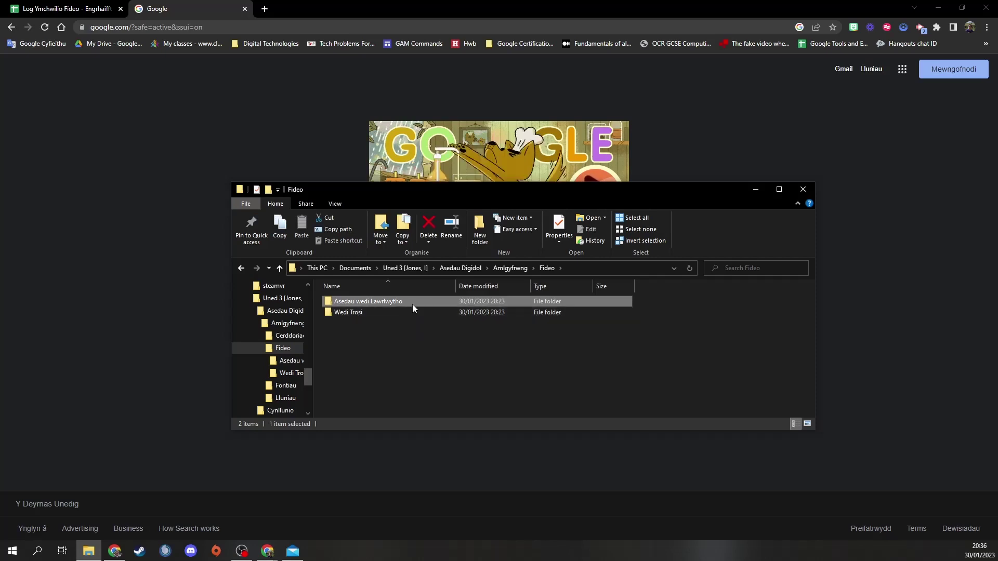
click(364, 314)
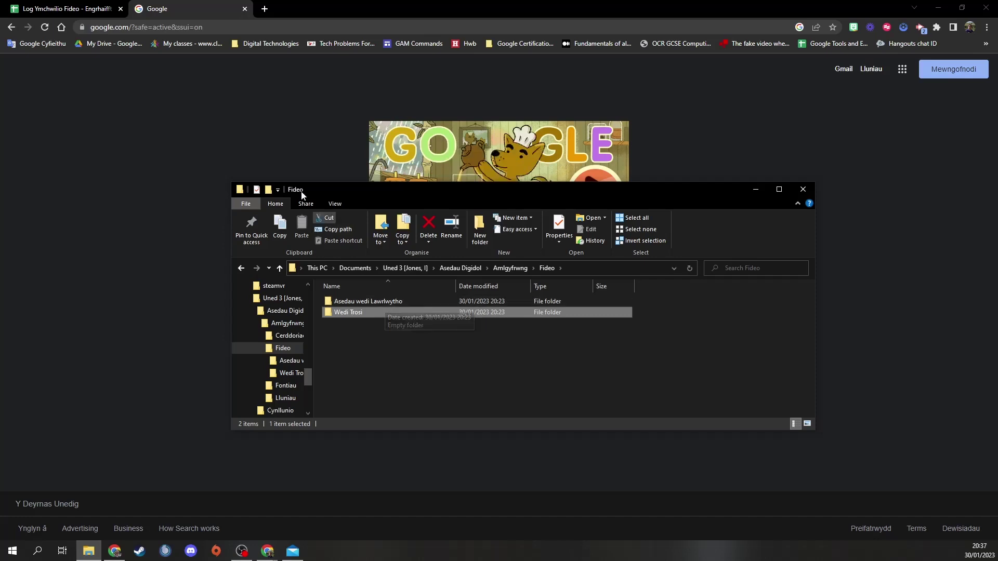
Switch to the Log Ymchwilio Fideo spreadsheet in Chrome and examine the Disgrifiad, Wefan, Hawlfraint and URL columns of the Clipiau Fideo table
click(67, 9)
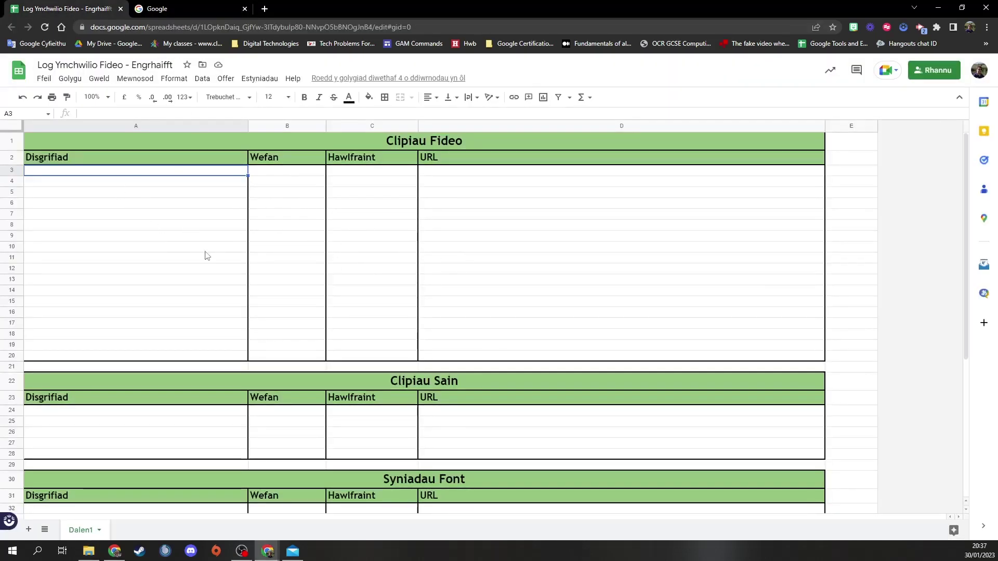
scroll(408, 276, down, 5)
scroll(401, 291, up, 5)
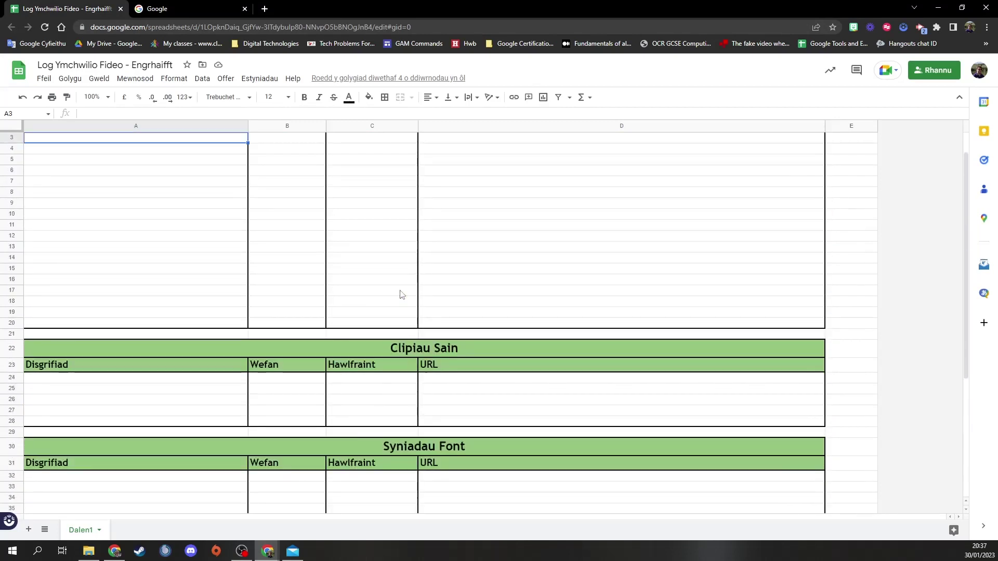
click(297, 174)
click(391, 172)
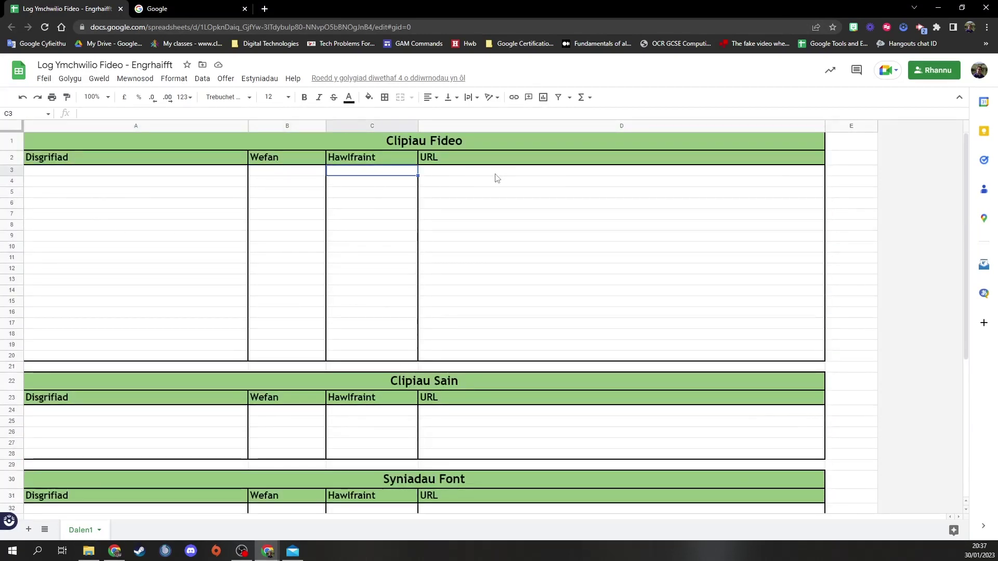
click(497, 180)
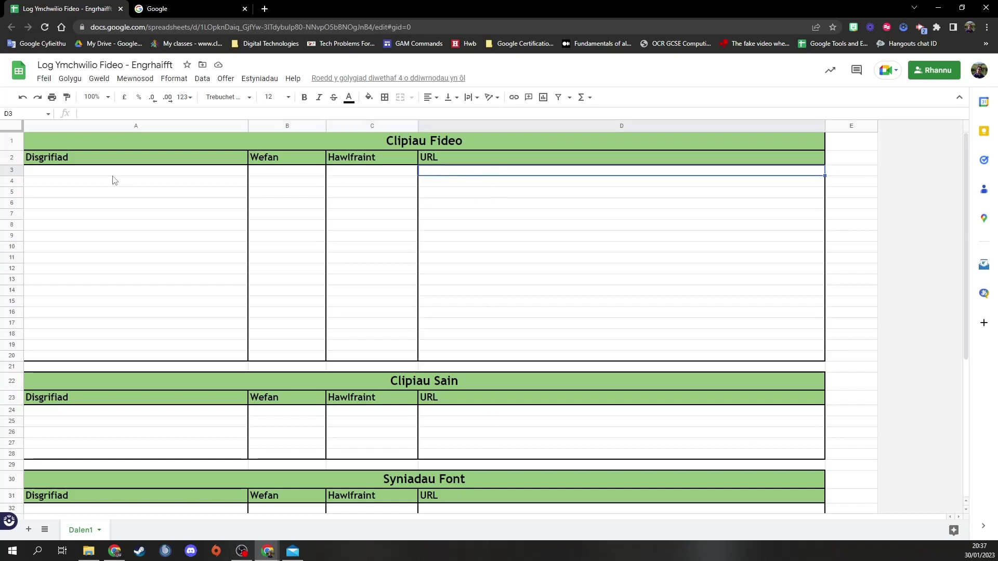
click(139, 174)
click(297, 179)
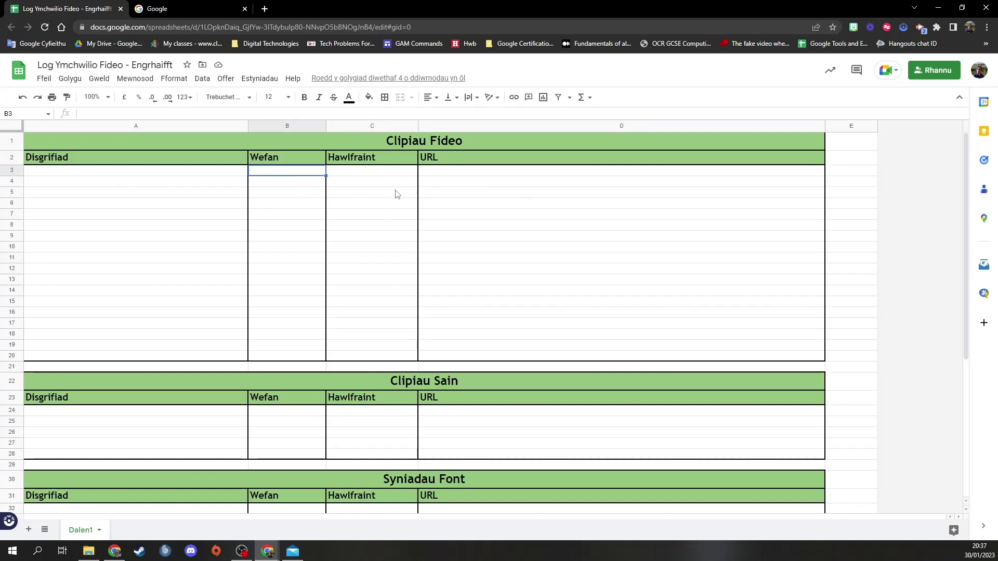
click(355, 175)
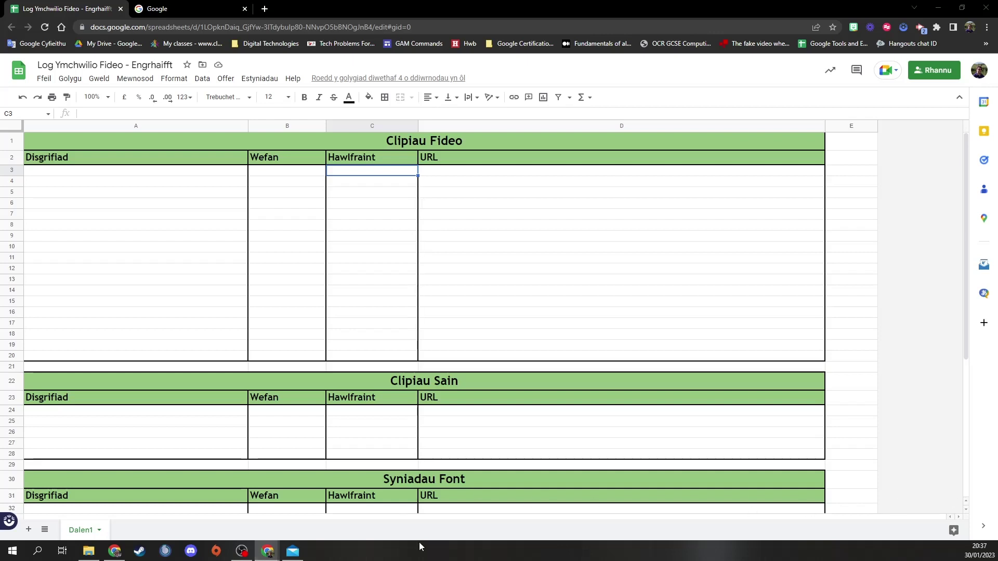
drag(379, 173, 387, 306)
drag(307, 172, 303, 245)
click(534, 175)
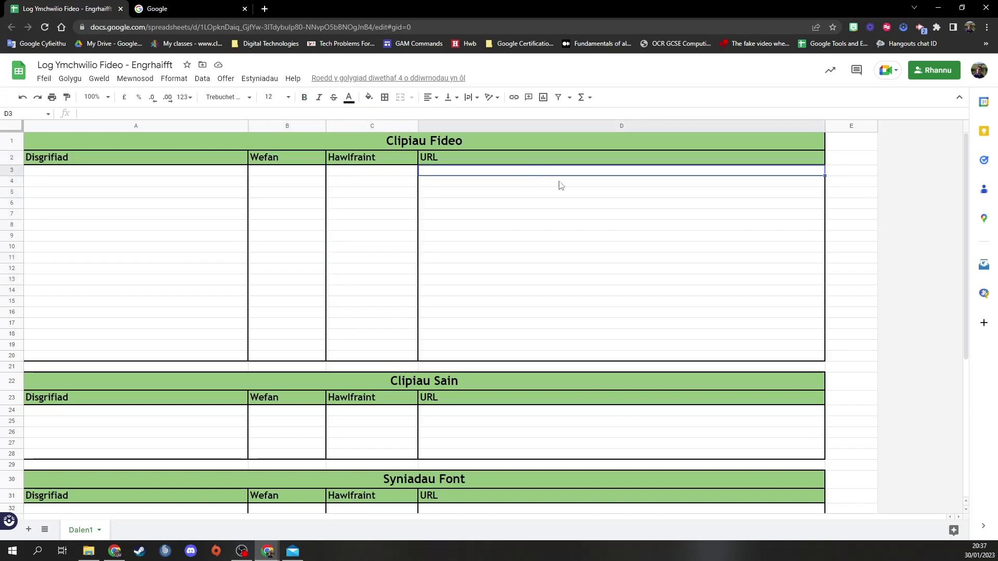
Load the videvo.net site in the browser tab that shows the Google home page
click(208, 15)
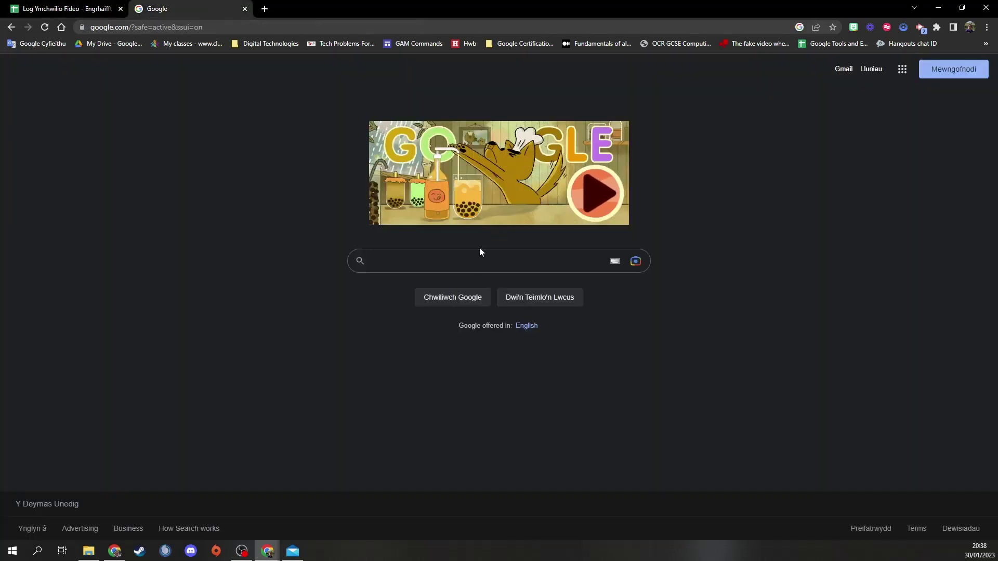
click(225, 27)
key(BackSpace)
text(vide)
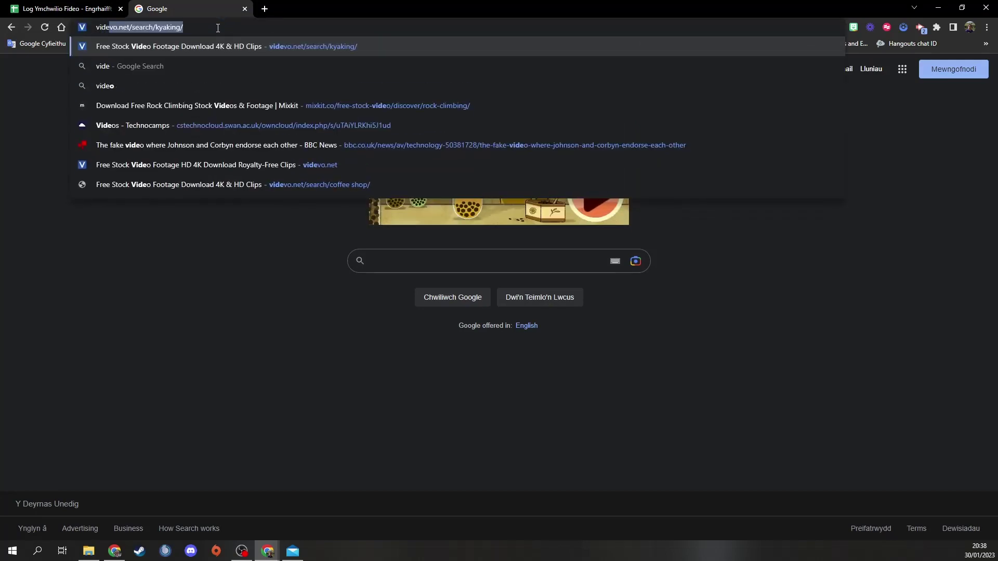
text(vo)
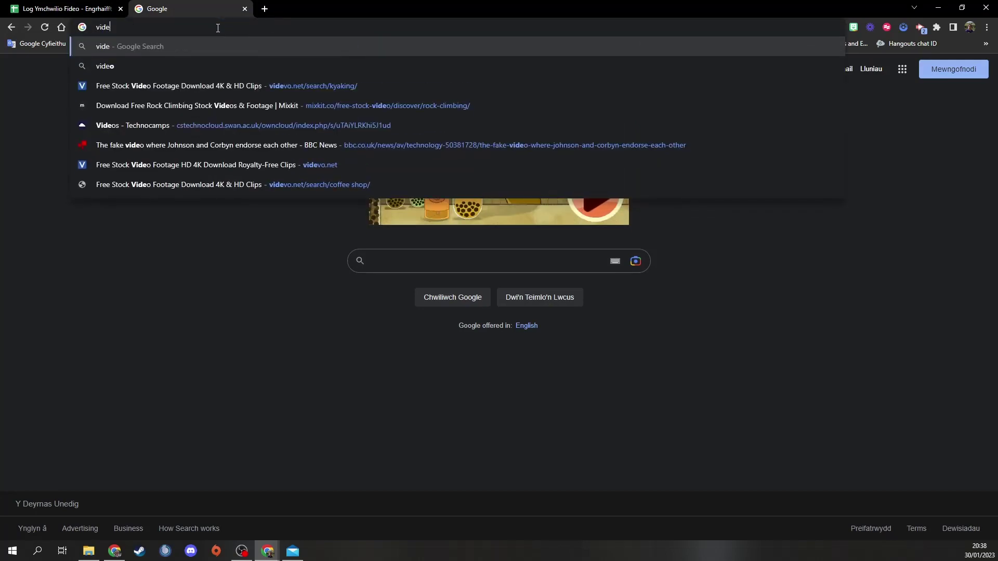
key(Return)
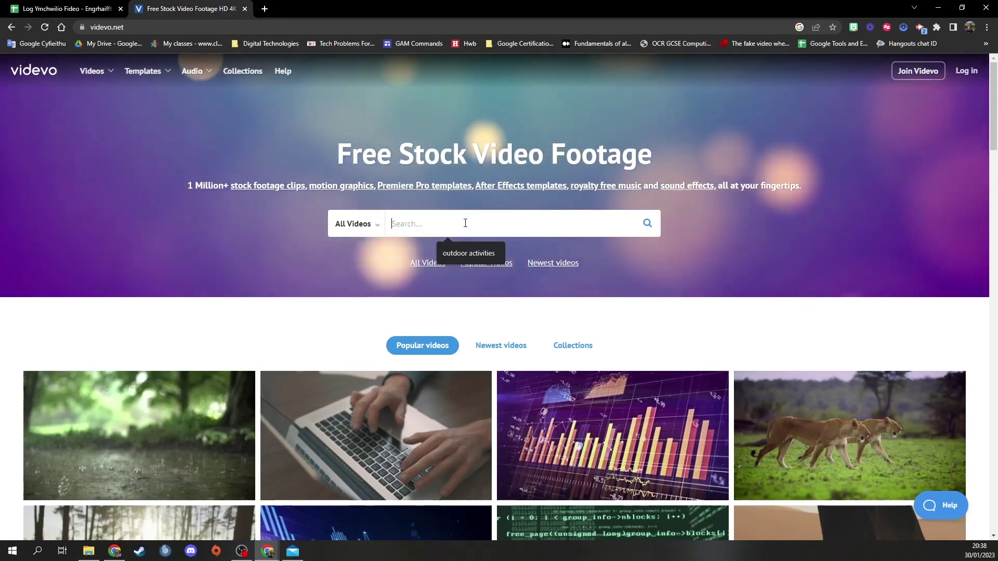
Search the stock videos for "coffee shop" and filter out the premium clips
click(466, 223)
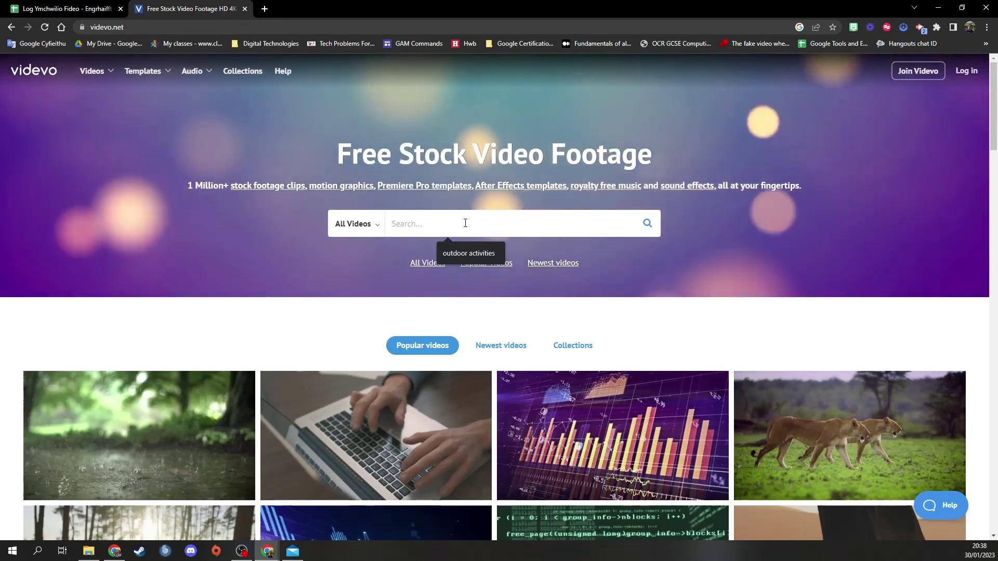
text(coffee shop)
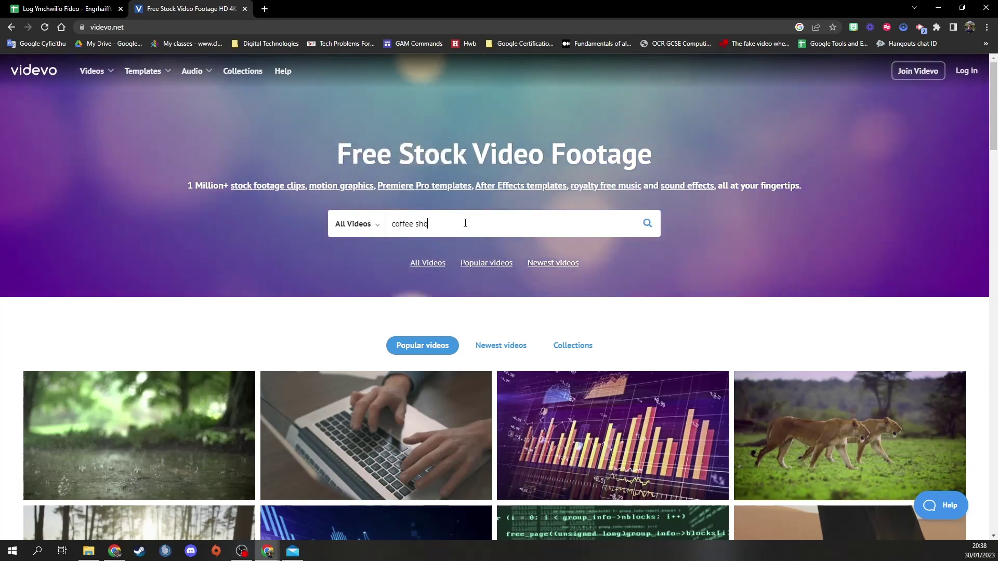
key(Return)
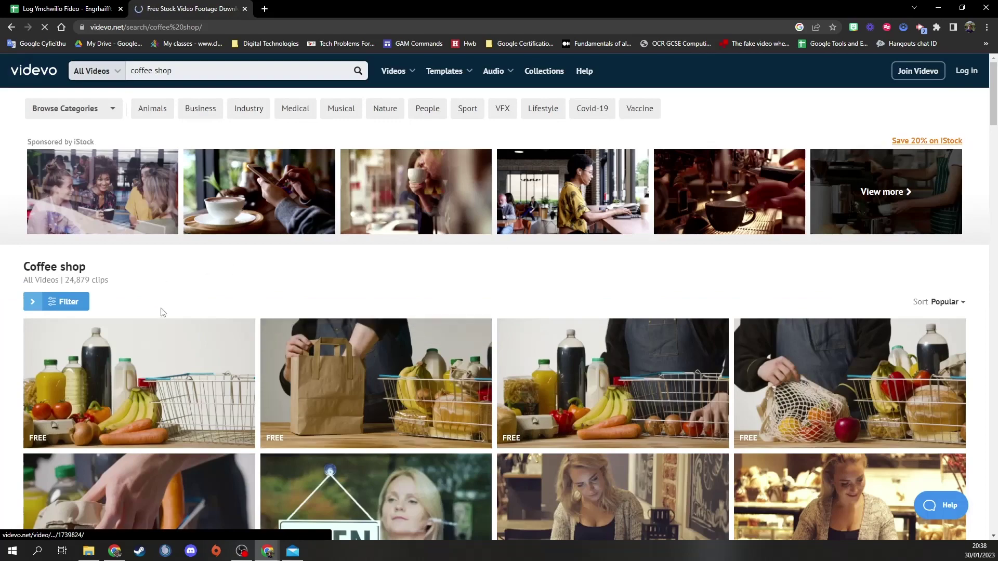
click(67, 302)
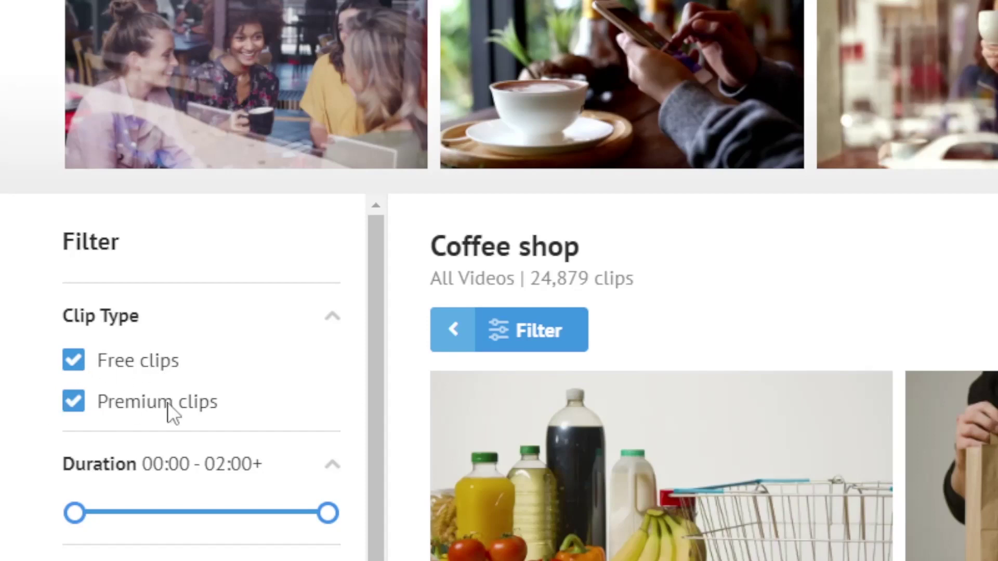
click(77, 401)
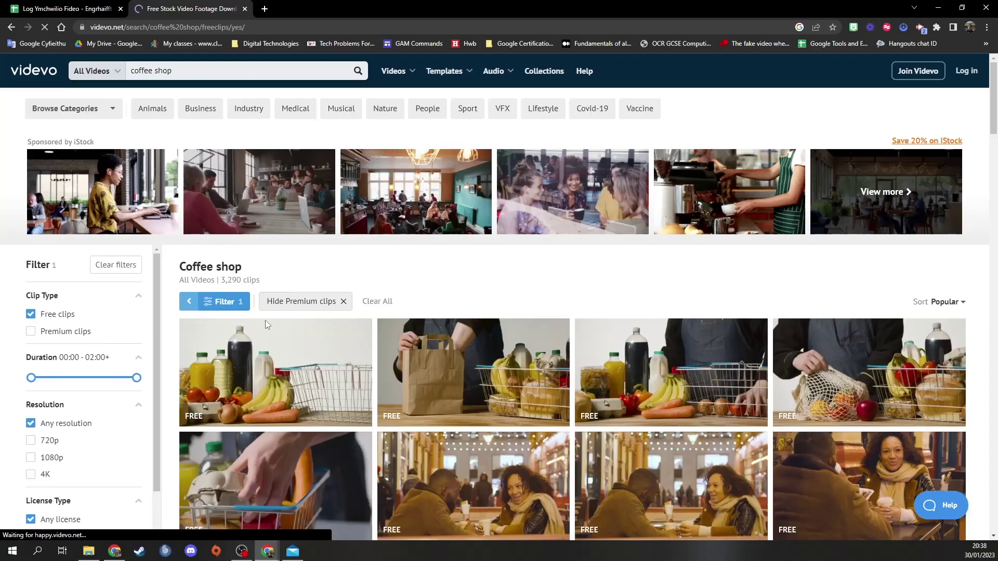
Find the Flat Lay Placing Coffee Cup clip in the results and download its free version with attribution
scroll(650, 364, down, 3)
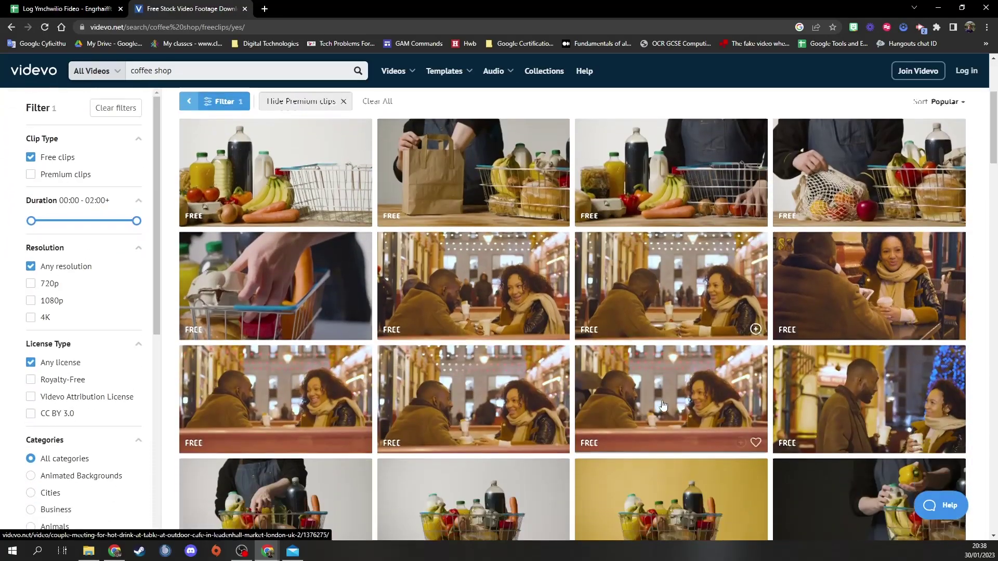
scroll(663, 405, down, 8)
scroll(716, 390, down, 5)
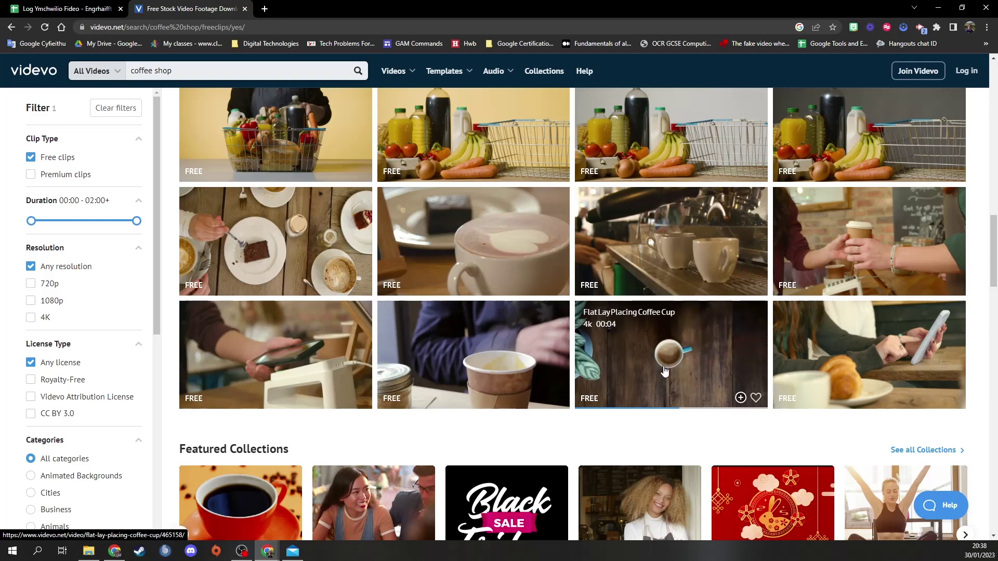
click(665, 371)
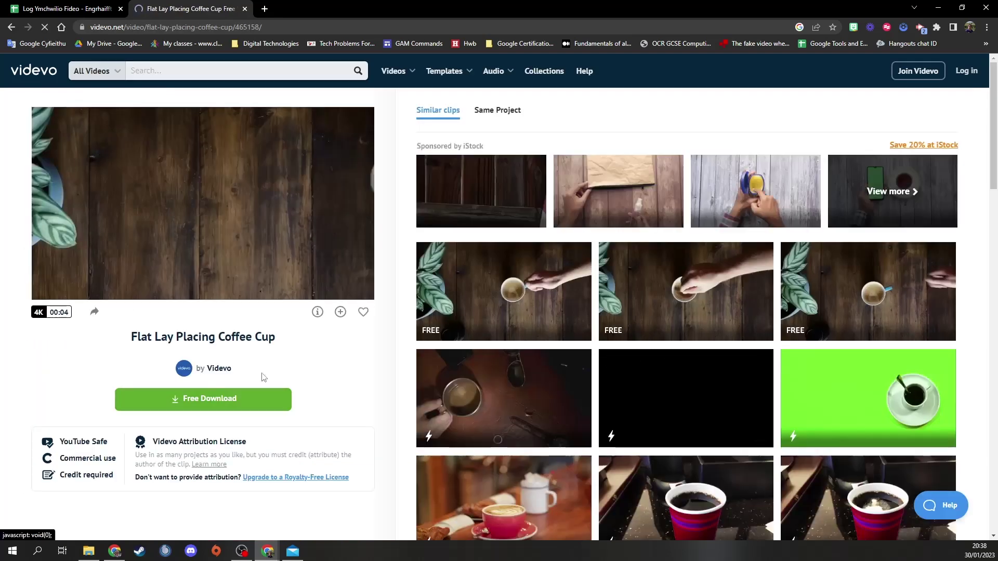
click(231, 402)
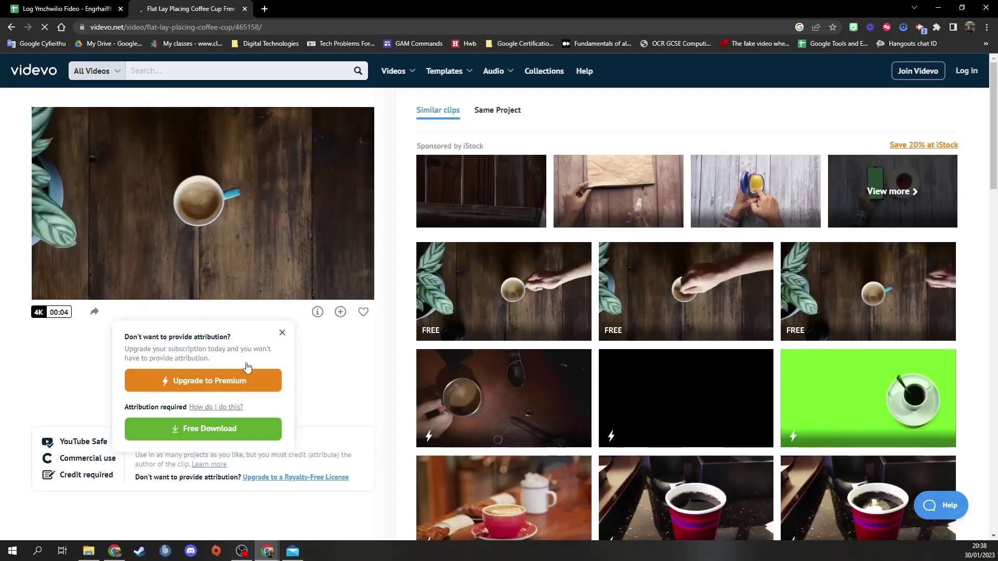
click(208, 429)
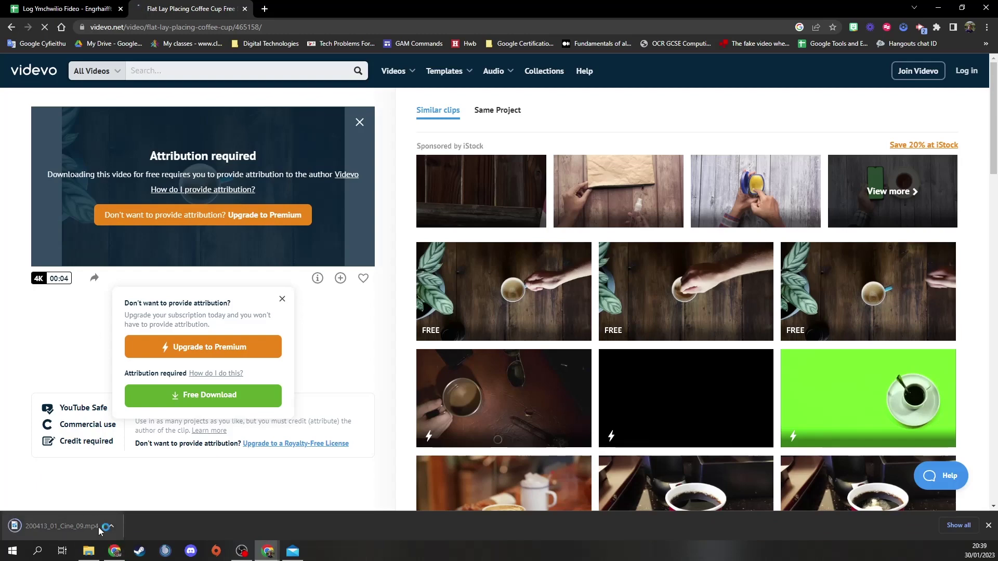
Switch to File Explorer and place the downloaded 200413_01_Cine_09.mp4 in the Asedau wedi Lawrlwytho folder
click(89, 552)
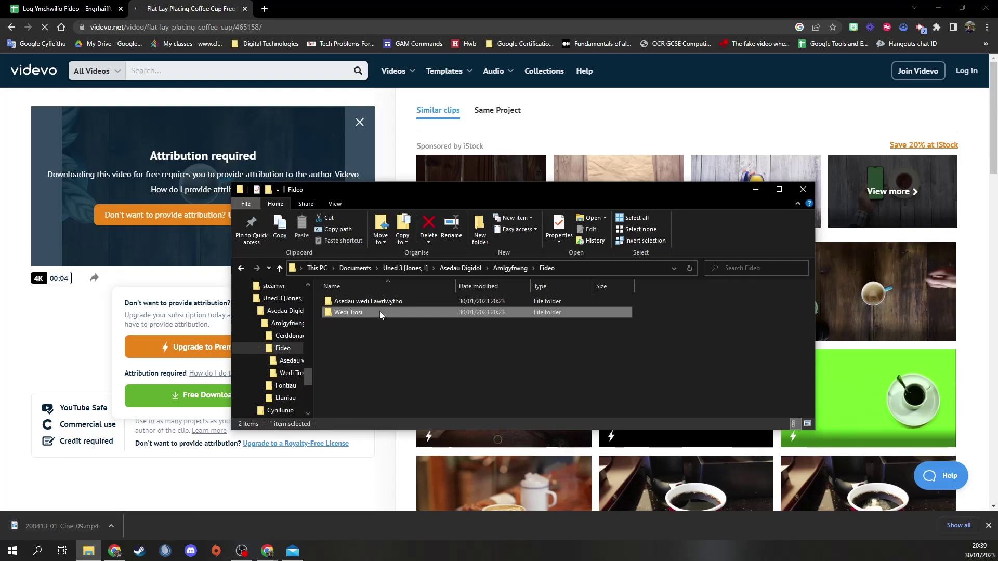
double_click(407, 302)
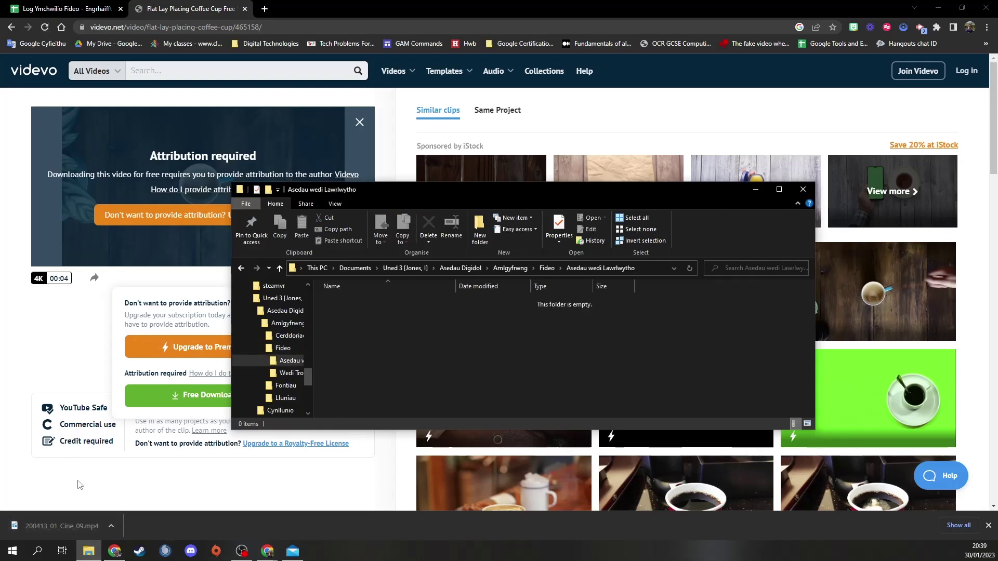
drag(66, 531, 404, 341)
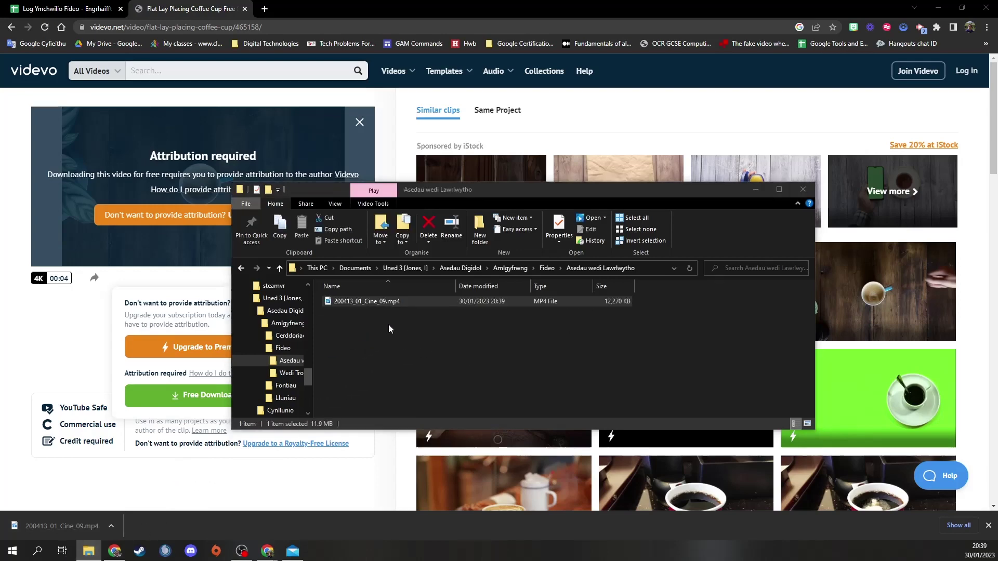
Copy the clip title "Flat Lay Placing Coffee Cup" from its Videvo page into cell A3 under Disgrifiad in the log spreadsheet
click(57, 364)
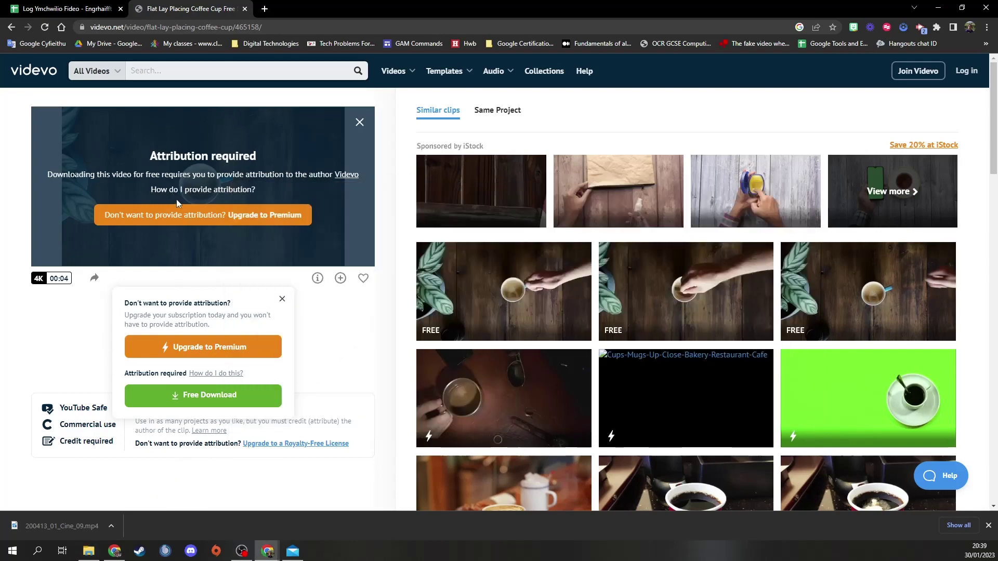
click(281, 300)
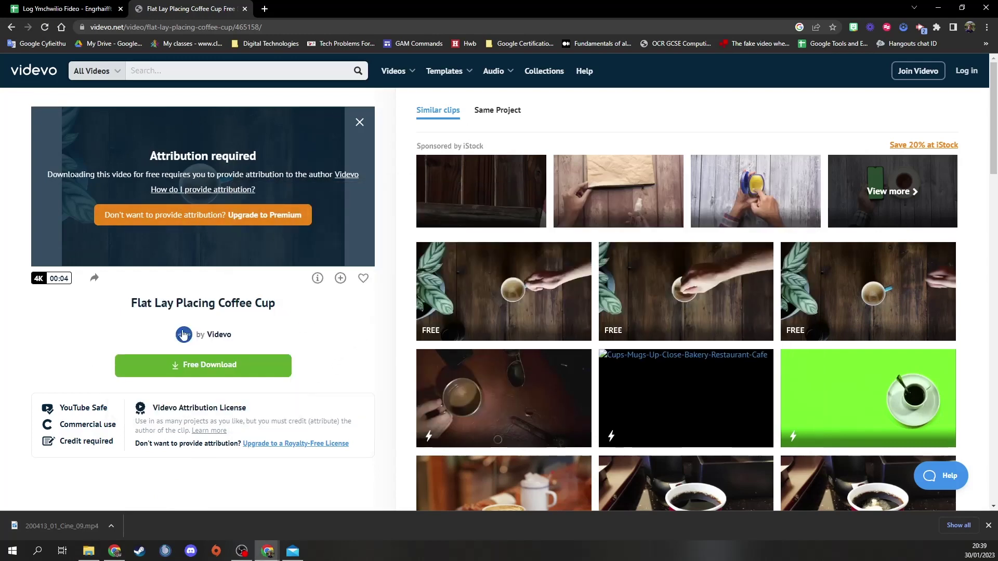
drag(134, 303, 291, 297)
key(ctrl+c)
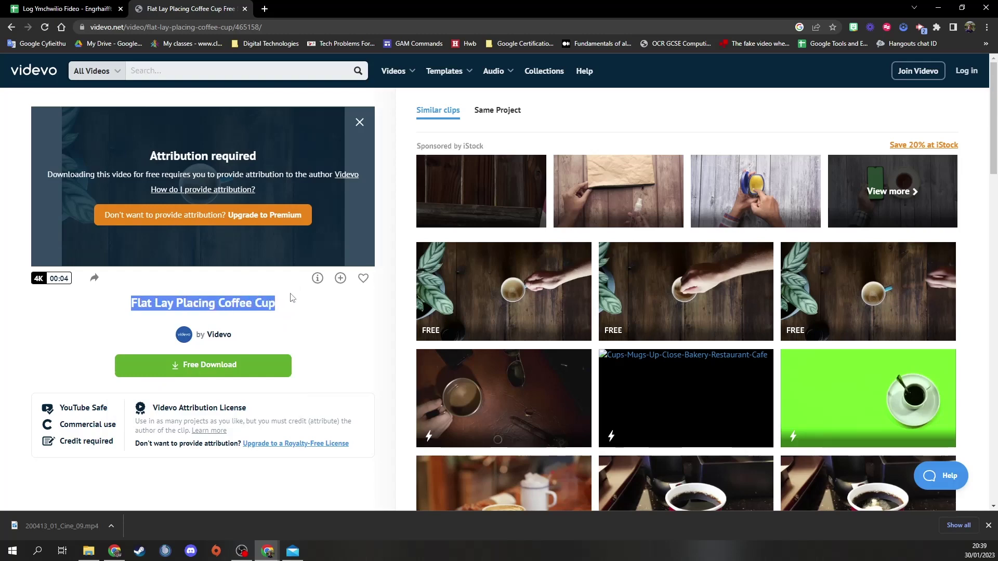
click(80, 10)
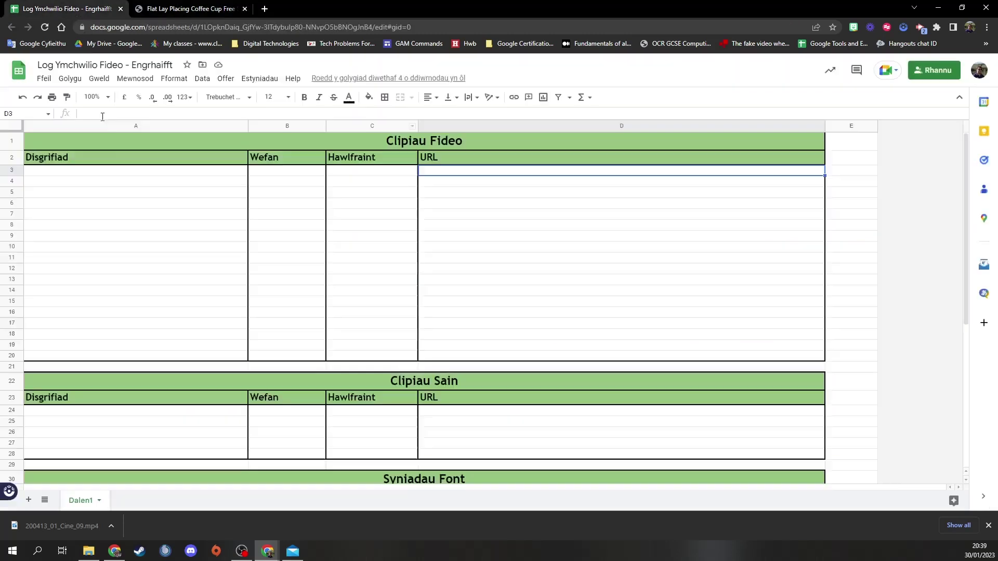
click(113, 173)
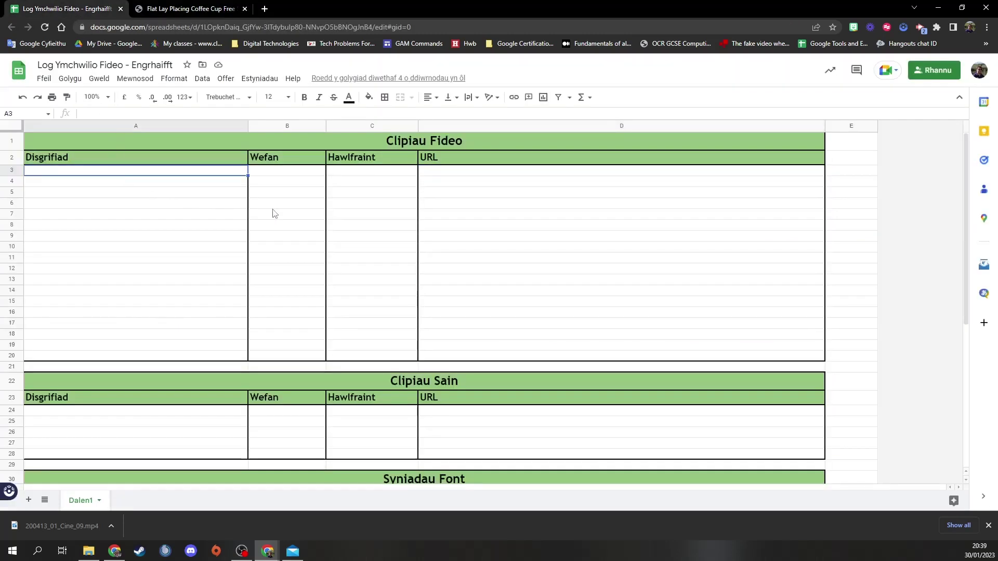
key(ctrl+v)
key(ctrl+z)
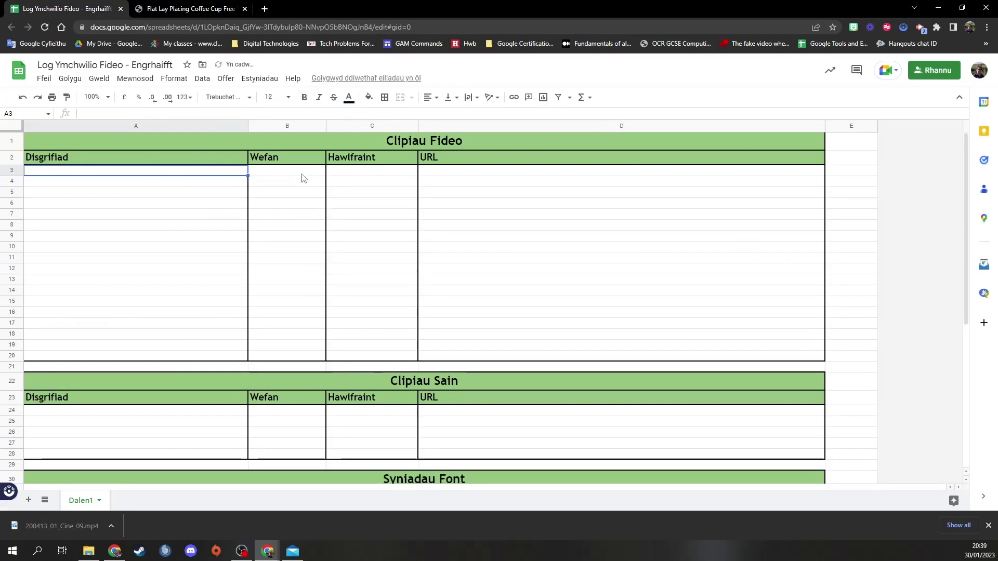
key(ctrl+v)
click(284, 172)
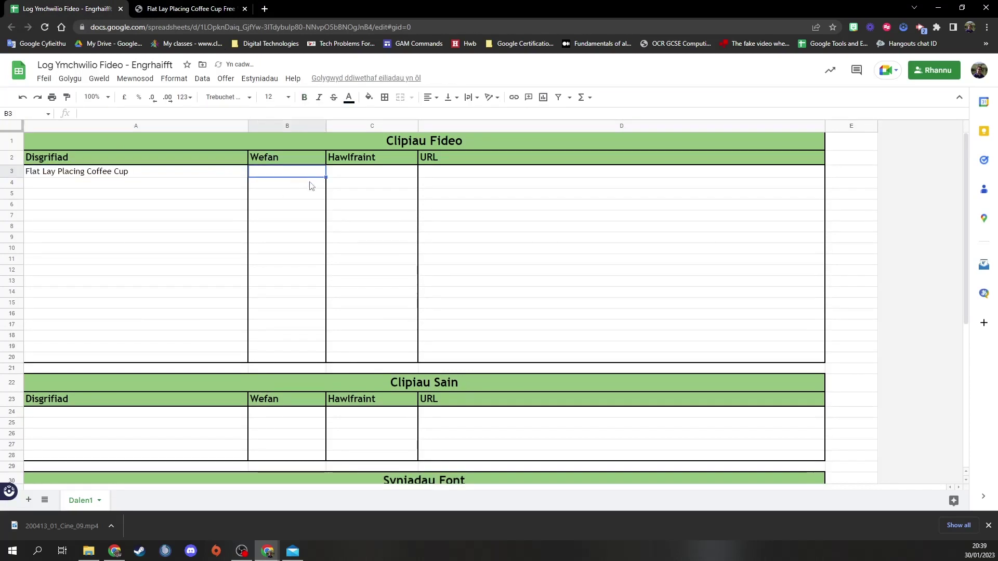
Enter "Videvo" under Wefan and "Attribution Required" under Hawlfraint in row 3 of the log
text(Videvo)
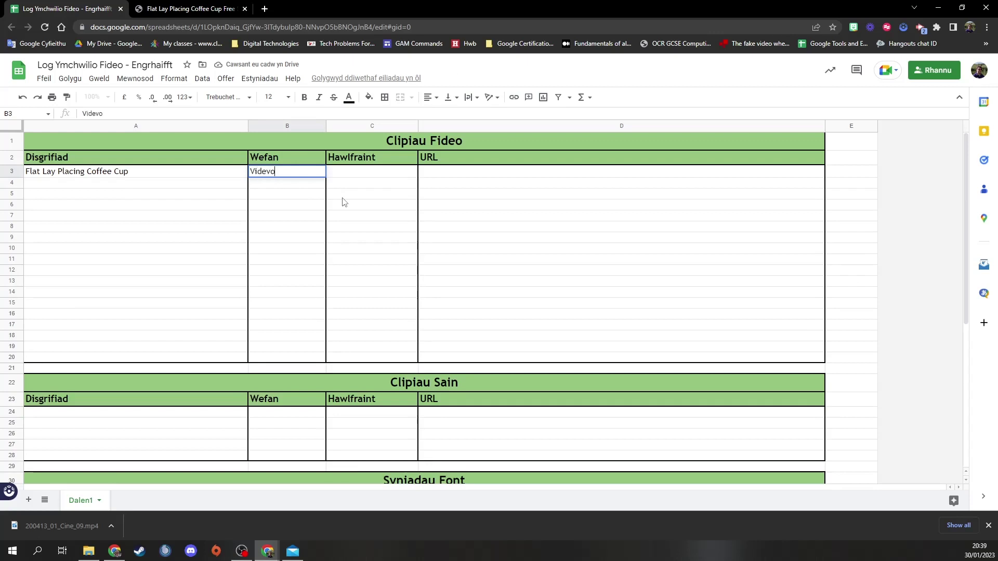
key(Tab)
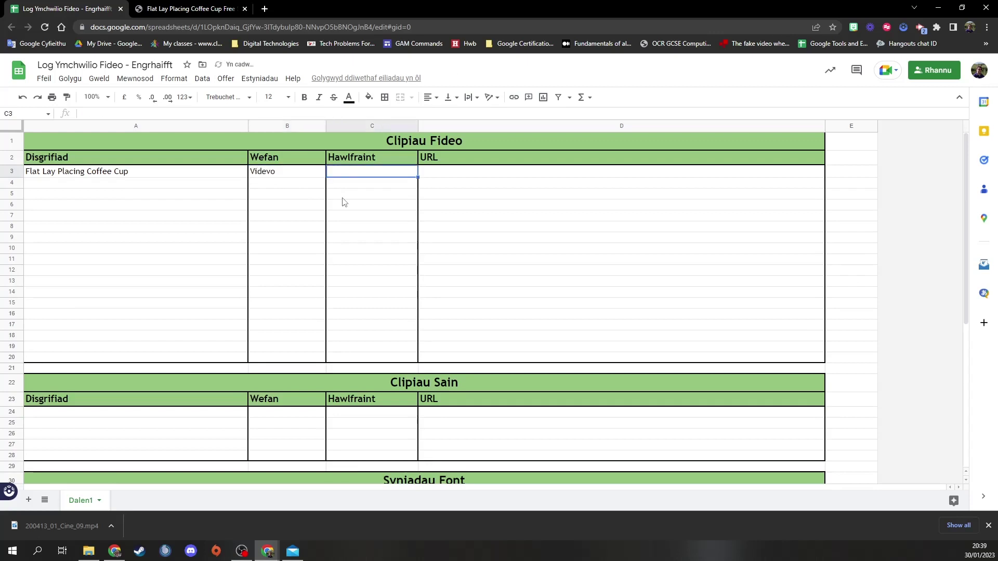
text(Attributi)
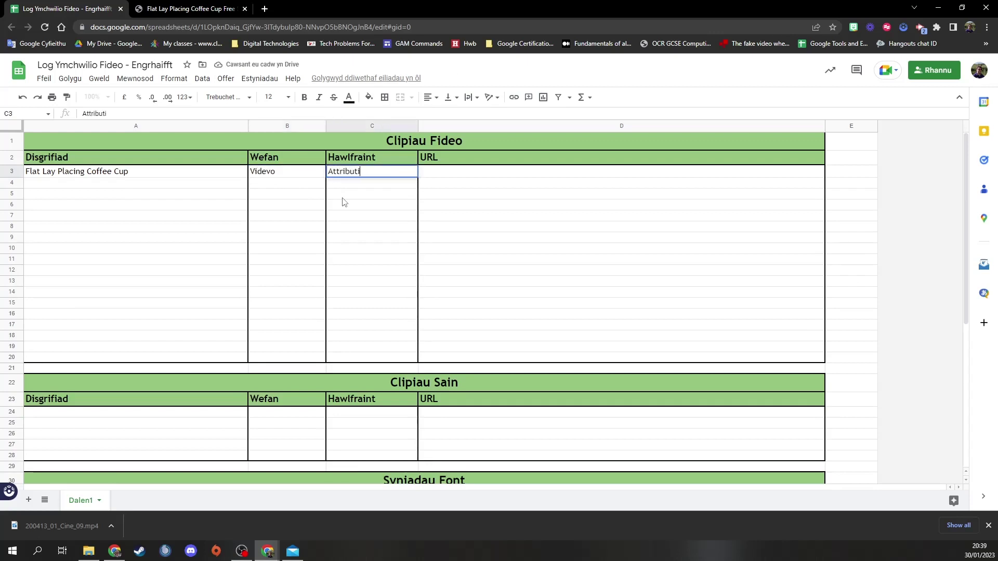
text(on Required)
key(Tab)
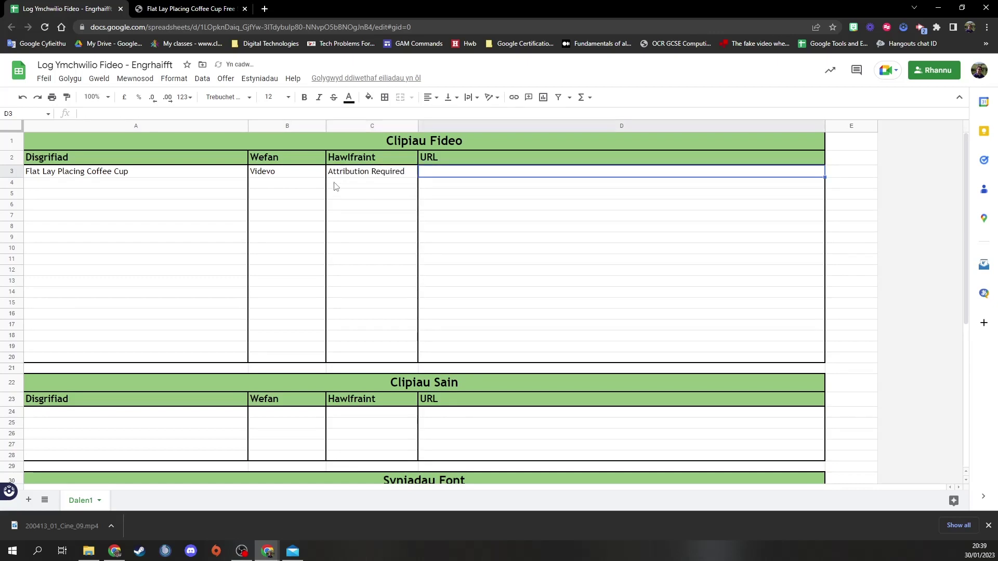
Copy the web address of the Flat Lay Placing Coffee Cup page into cell D3 under URL in the log
click(192, 9)
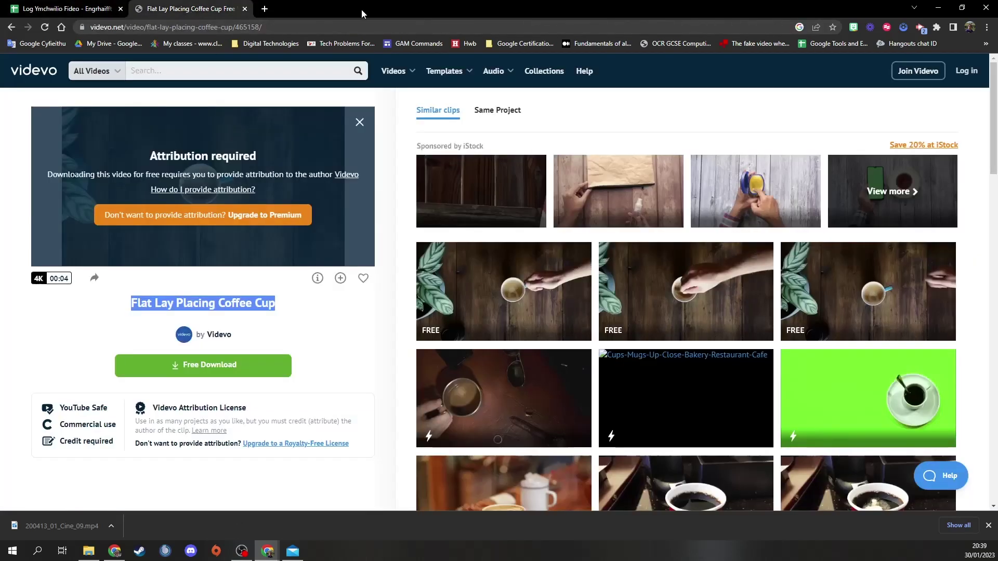
click(317, 26)
key(ctrl+c)
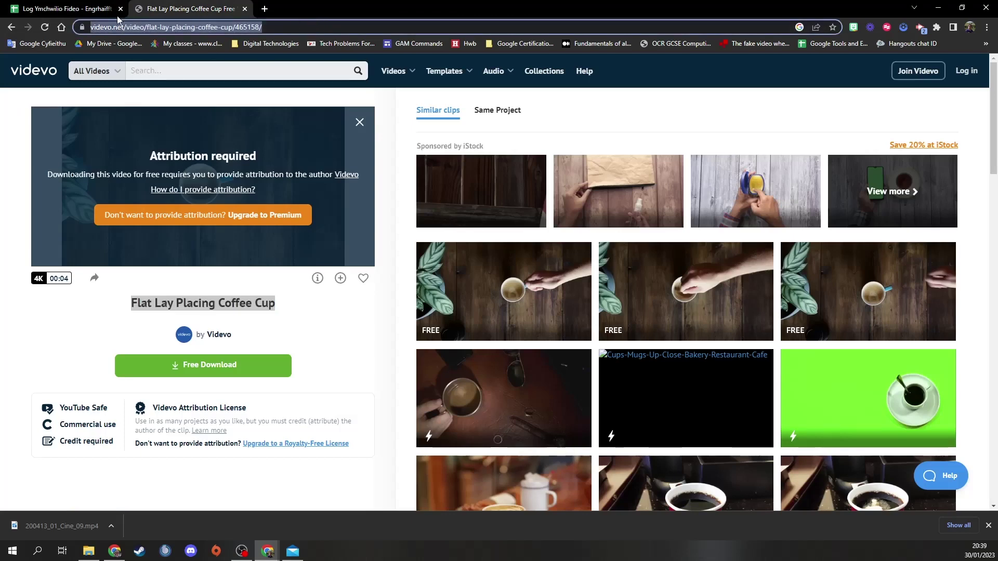
click(79, 12)
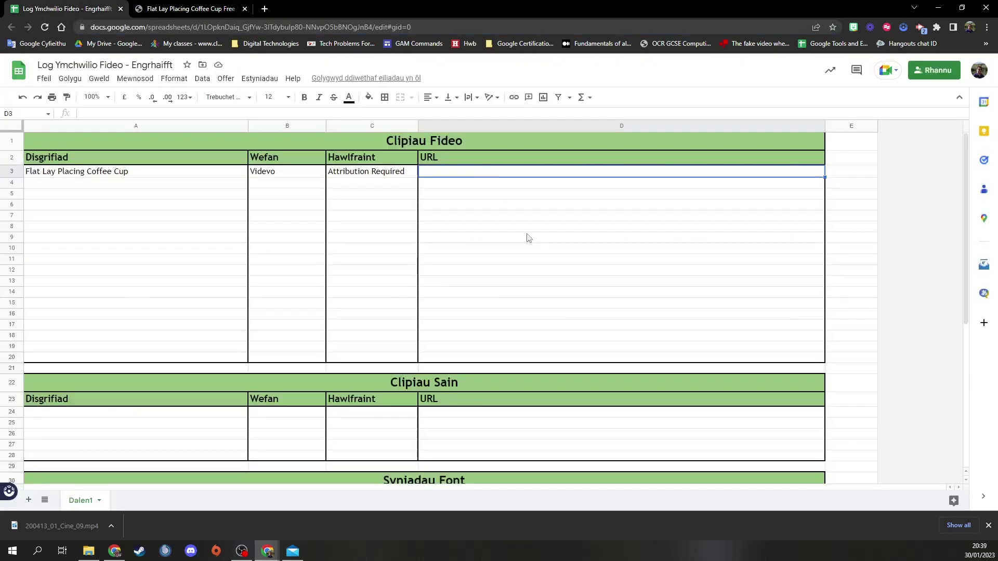
key(ctrl+v)
click(521, 252)
drag(237, 176, 548, 272)
click(530, 307)
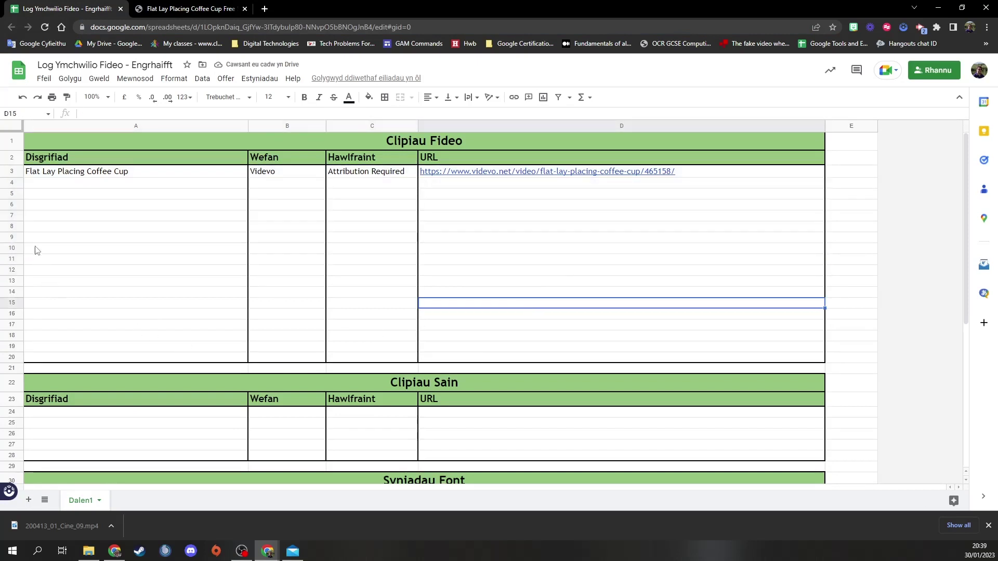
drag(73, 204, 650, 315)
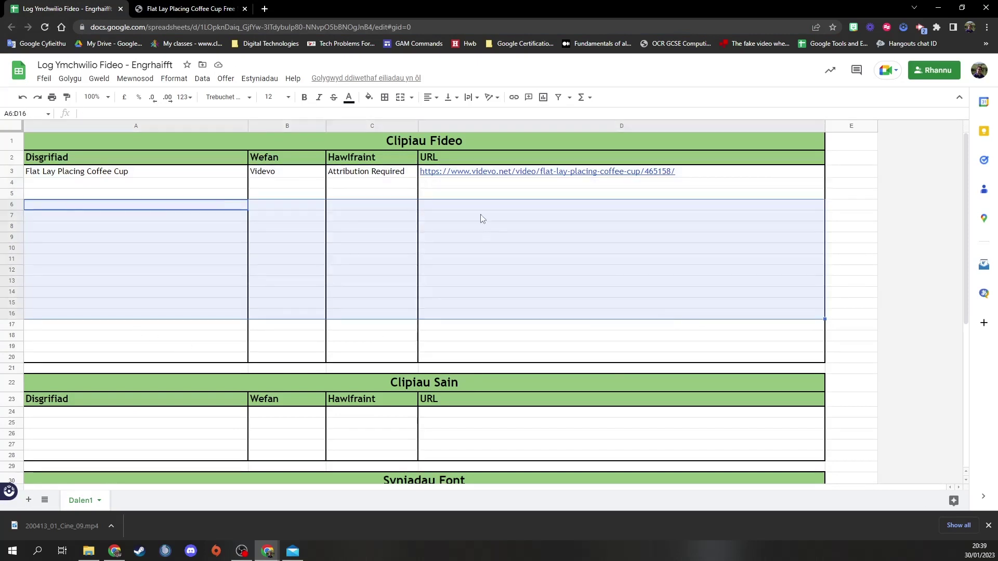
drag(199, 182, 636, 250)
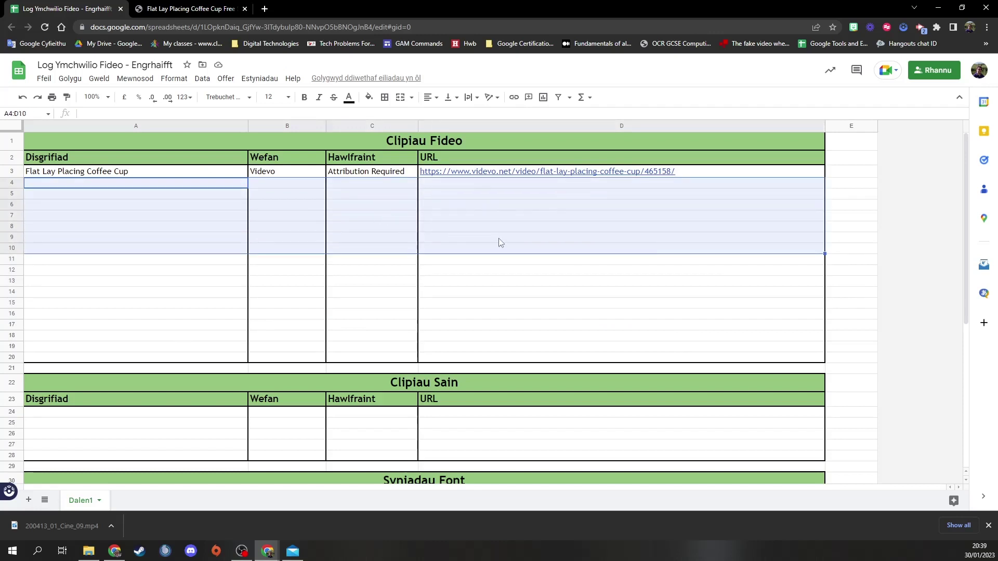
scroll(493, 242, down, 3)
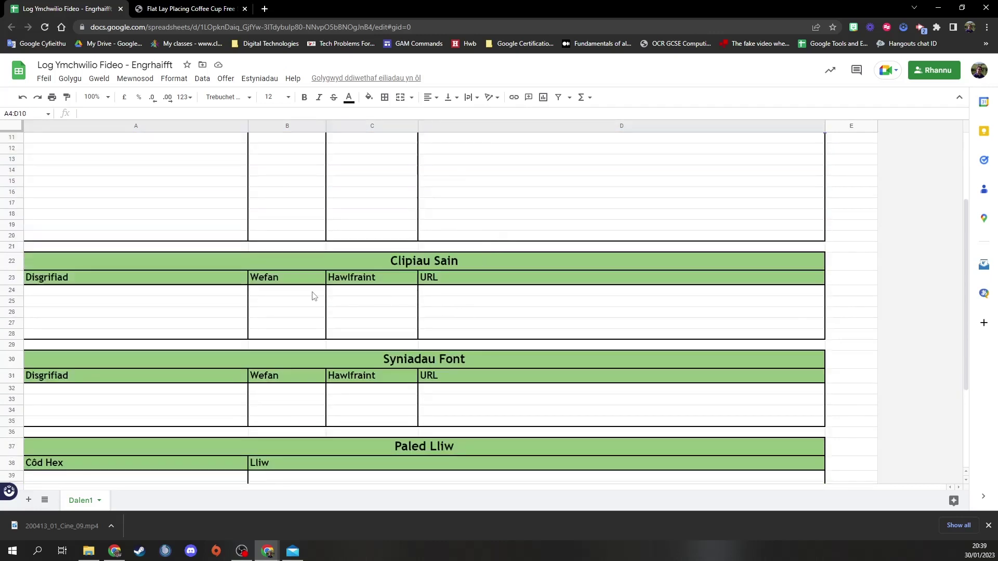
scroll(316, 266, up, 3)
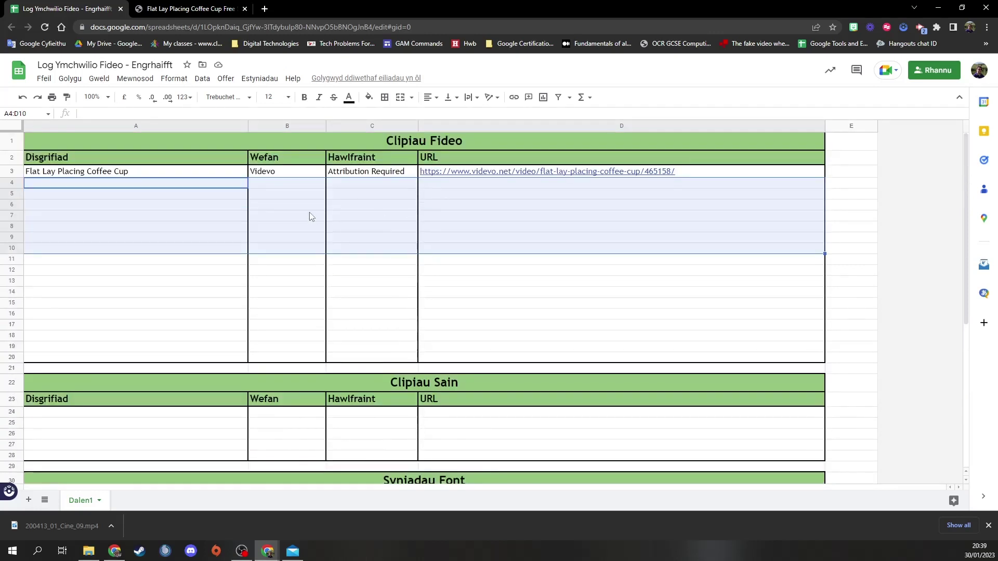
click(291, 206)
click(286, 174)
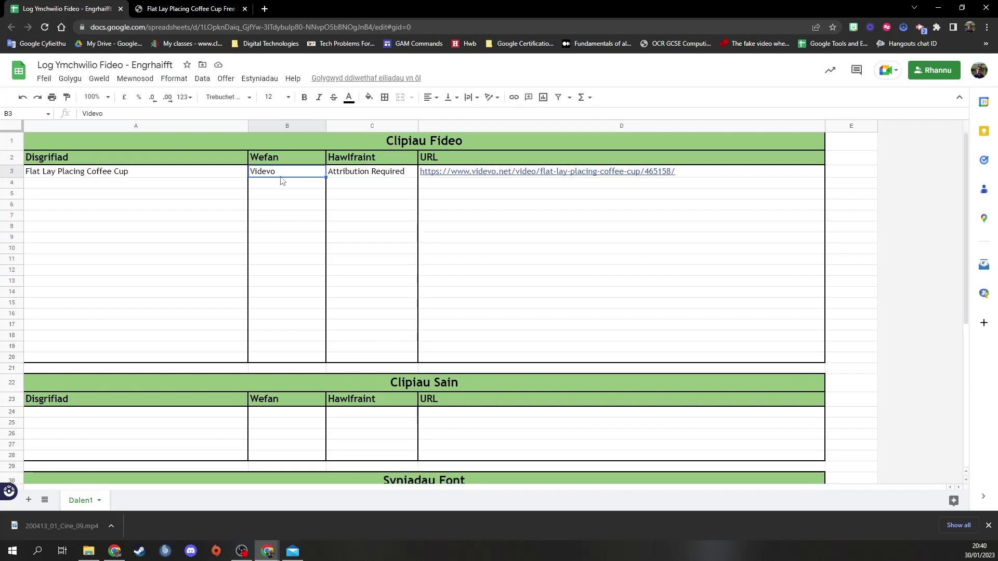
click(286, 185)
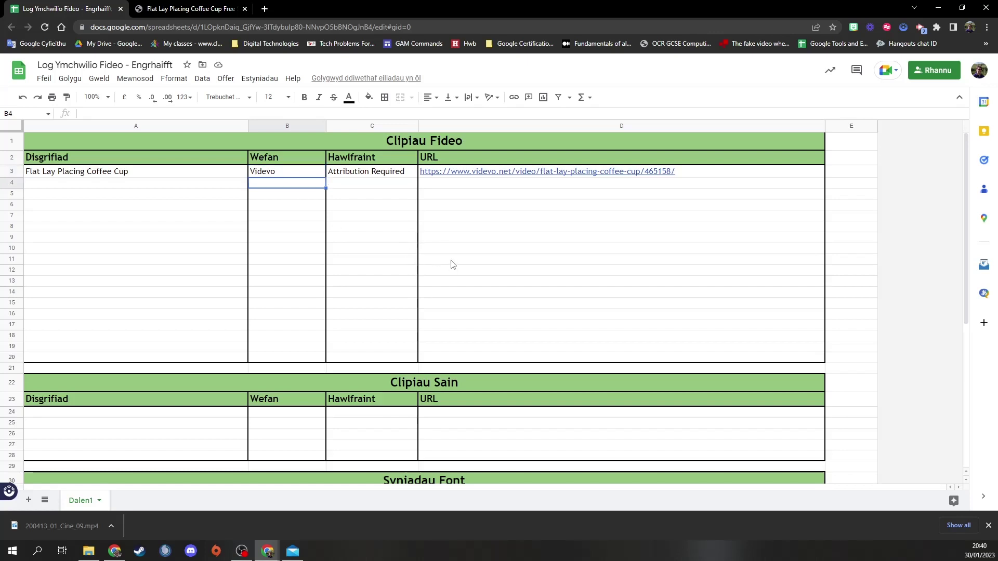
scroll(450, 264, down, 3)
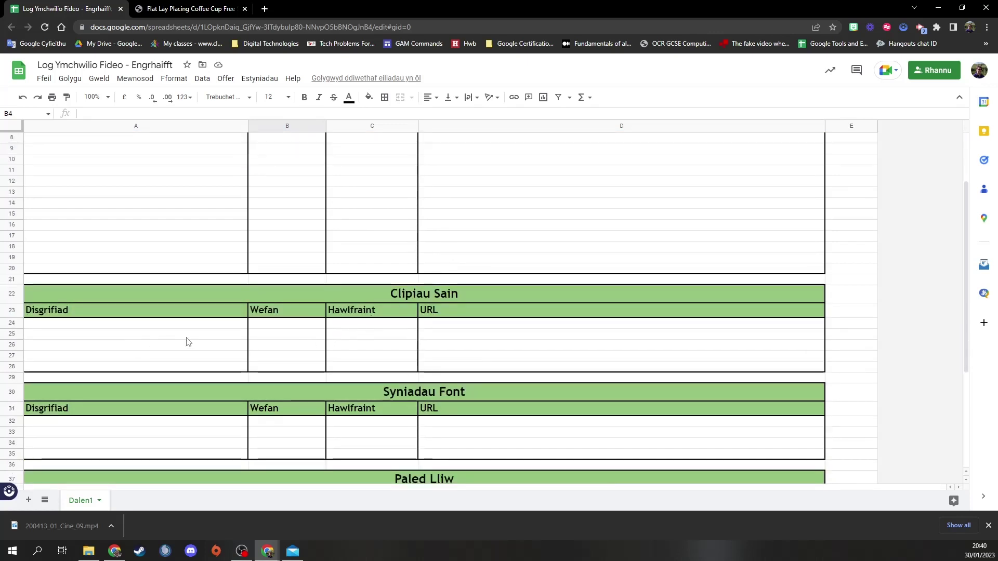
Open bensound.com in a new browser tab, browse its music and filter the tracks to free music only
click(265, 9)
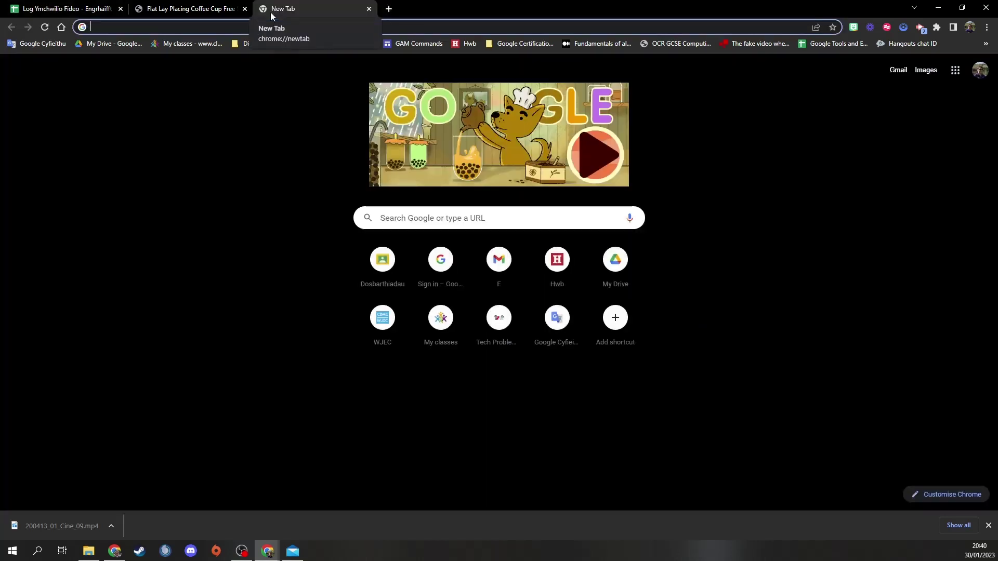
text(bensound.c)
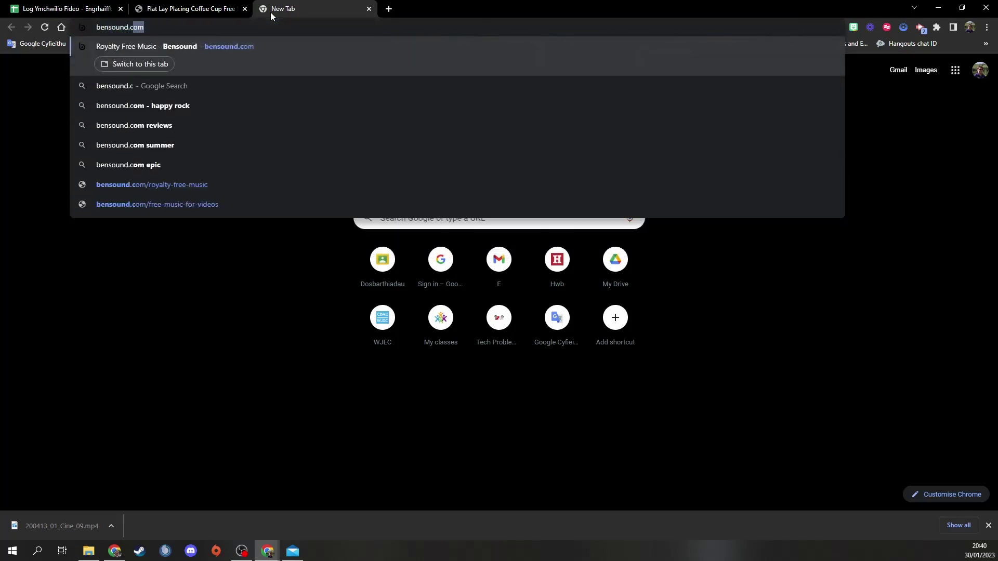
key(Return)
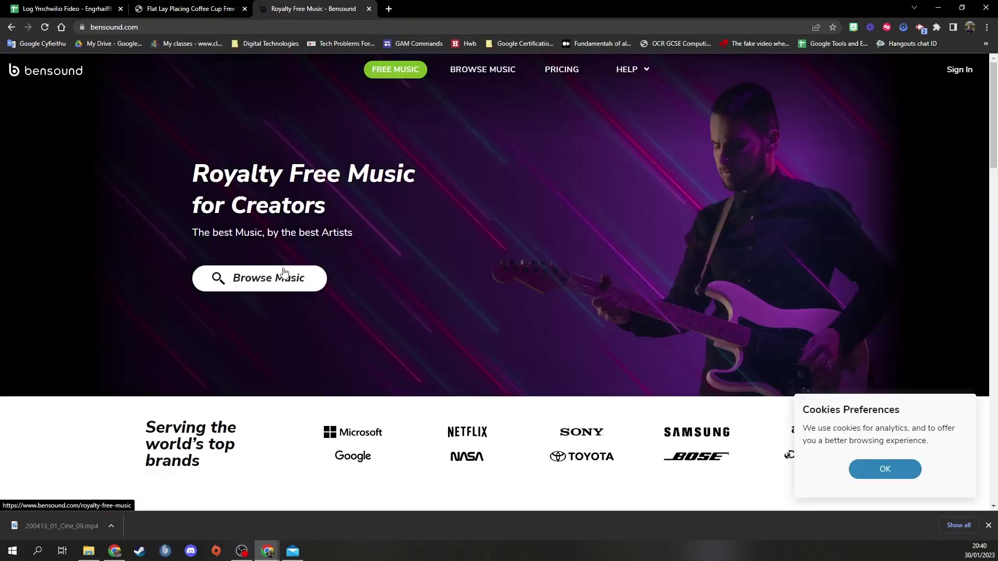
click(281, 290)
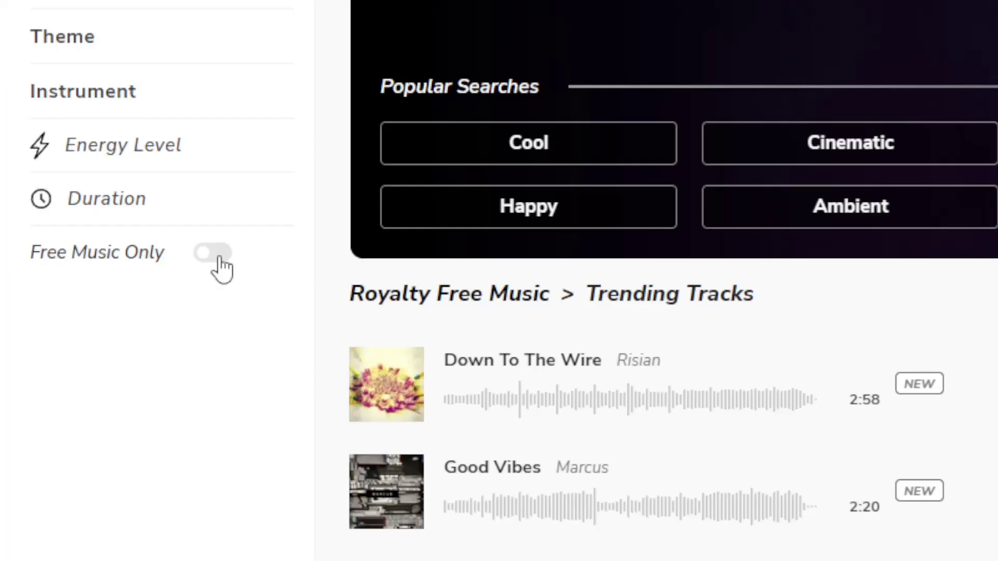
click(219, 255)
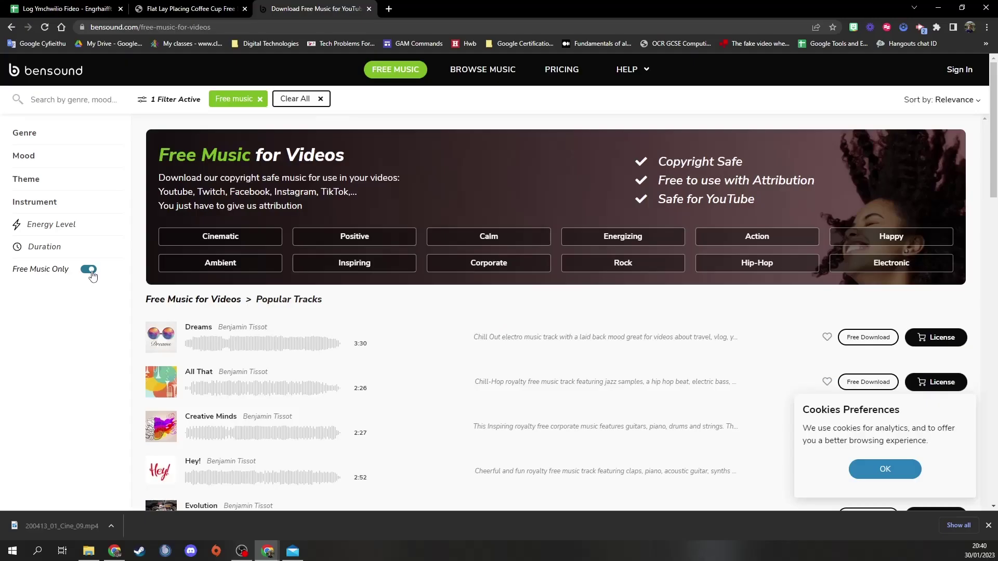
Preview the Dreams track and download it under the free license with attribution
scroll(408, 349, down, 4)
scroll(286, 279, up, 2)
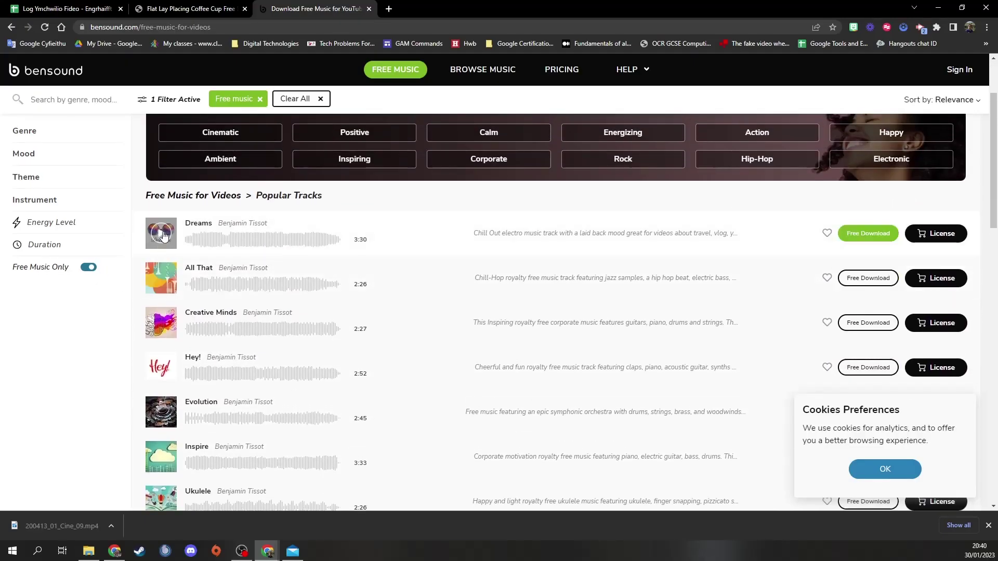
click(162, 236)
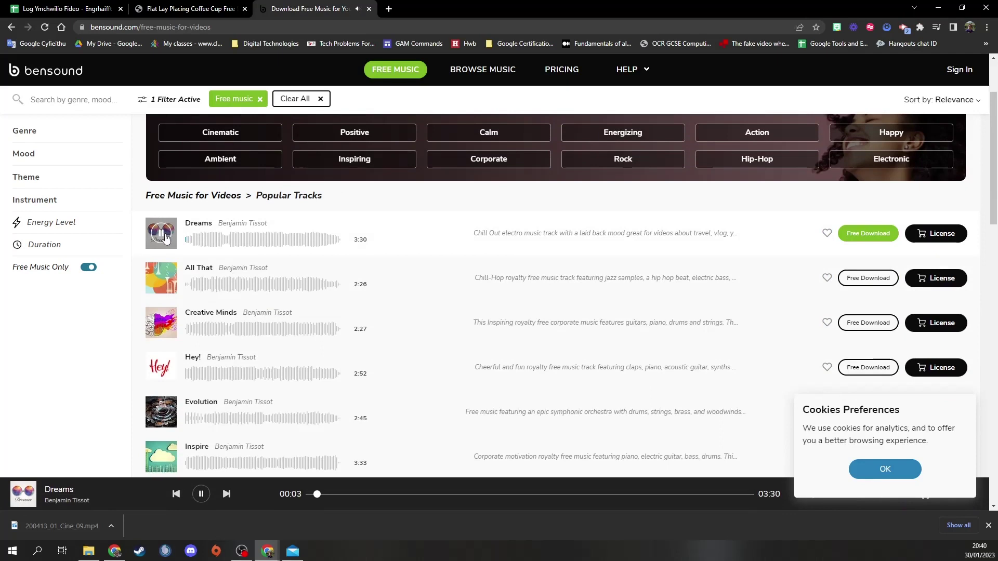
click(163, 236)
click(846, 238)
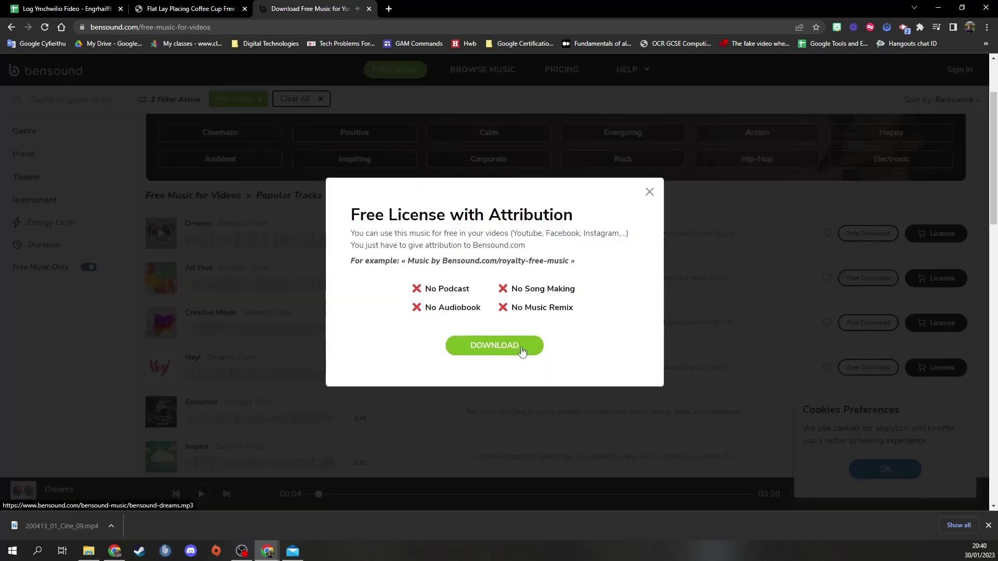
drag(350, 221, 574, 214)
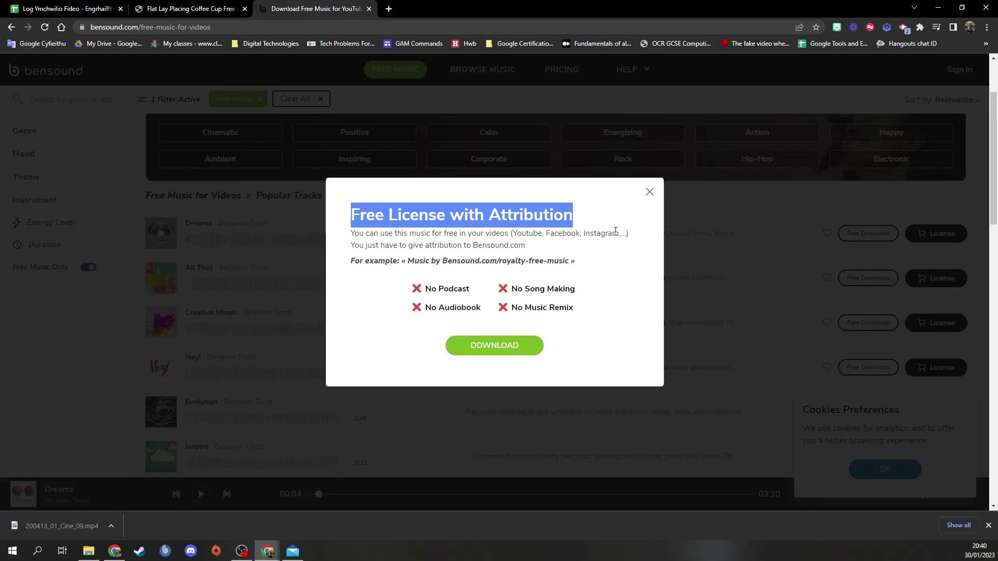
click(494, 345)
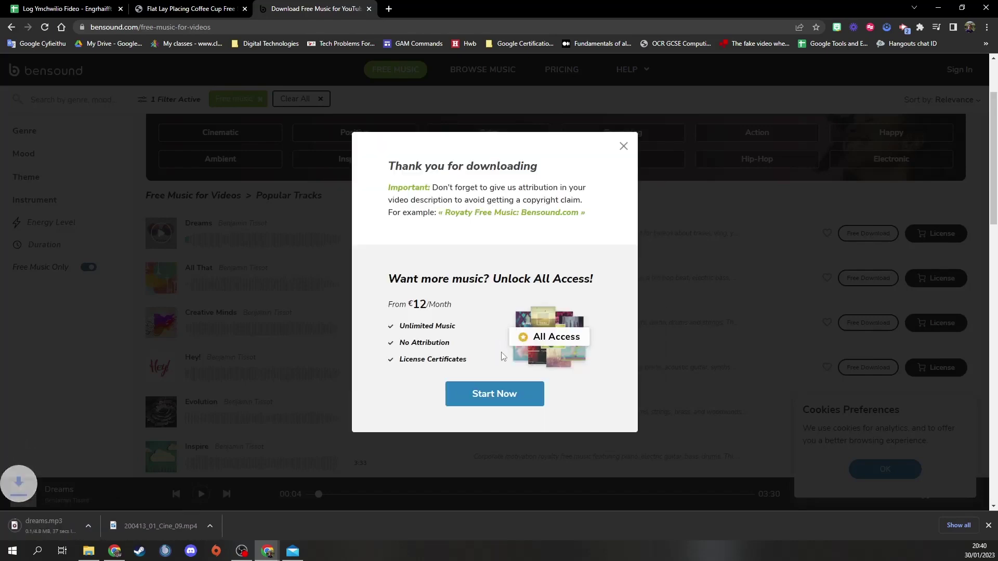
click(624, 147)
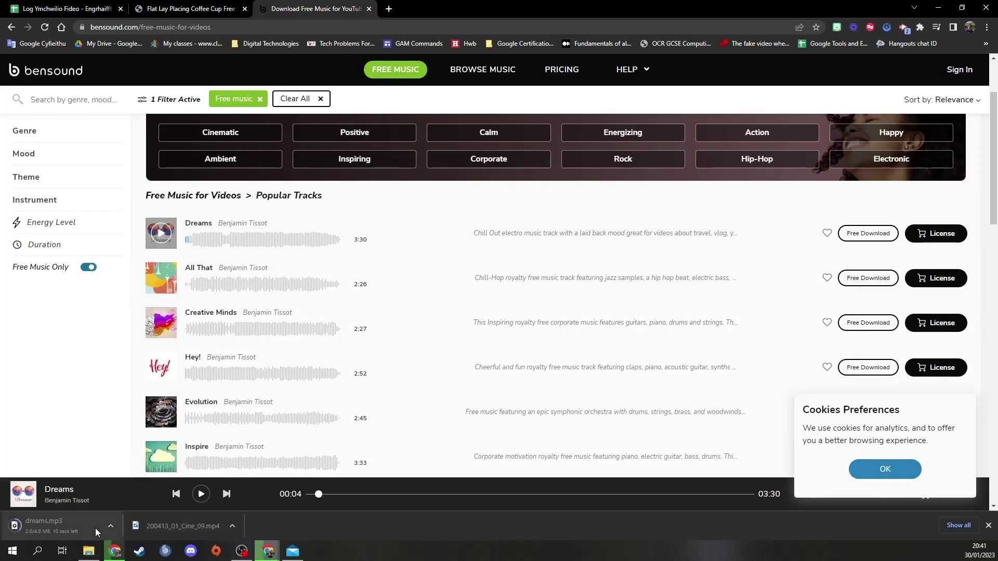
Switch to File Explorer and place the downloaded dreams.mp3 in the Cerddoriaeth folder under Amlgyfrwng
click(89, 551)
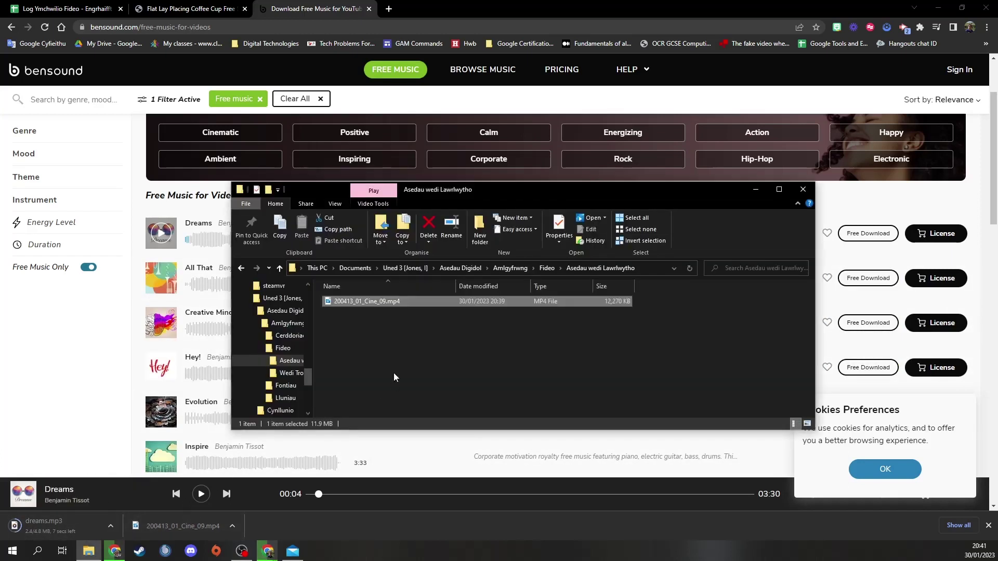
click(241, 268)
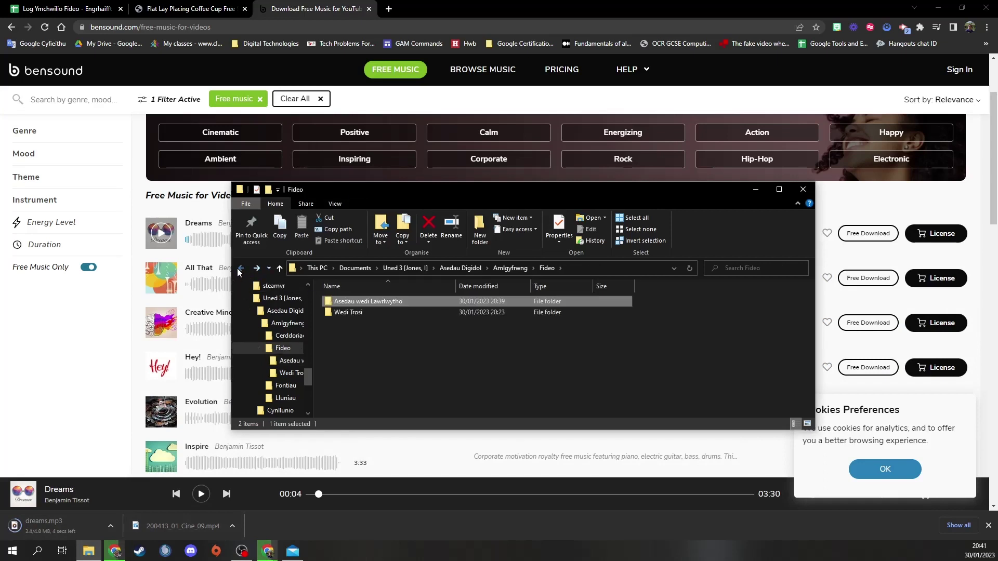
click(240, 269)
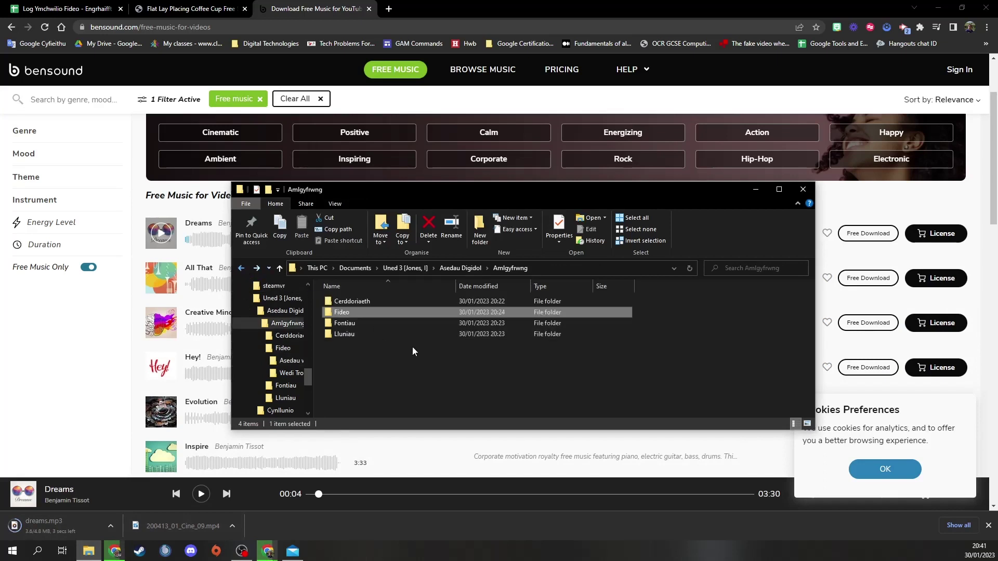
double_click(395, 304)
drag(44, 533, 355, 404)
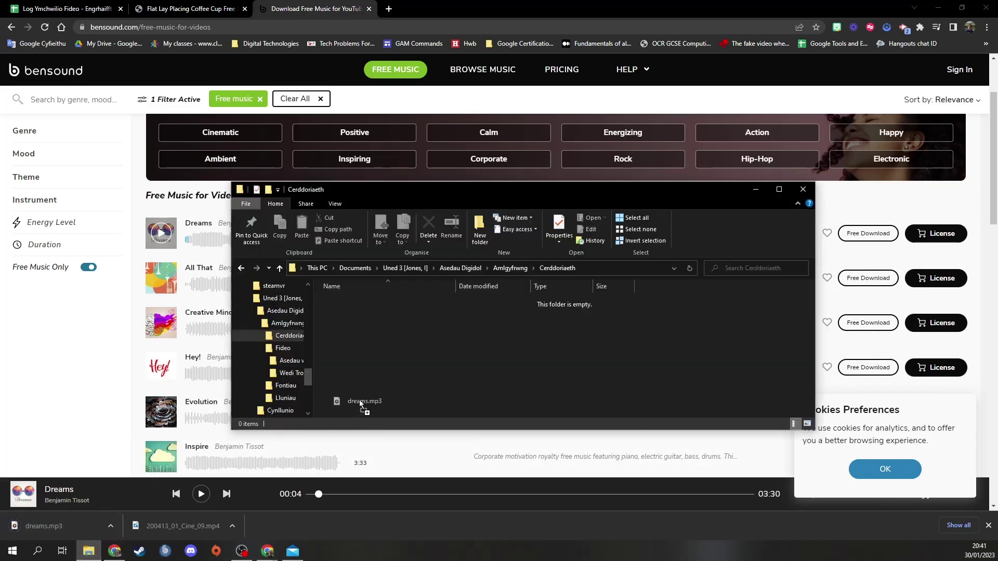
drag(399, 354, 401, 354)
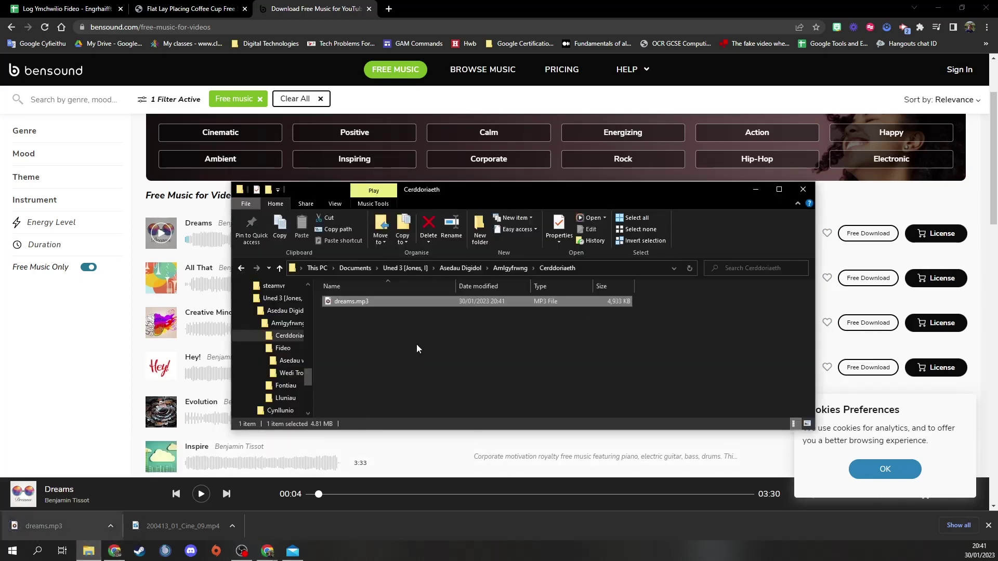
Return to the browser and copy the Dreams track title and its artist from Bensound into the log at A24 under Clipiau Sain
click(89, 336)
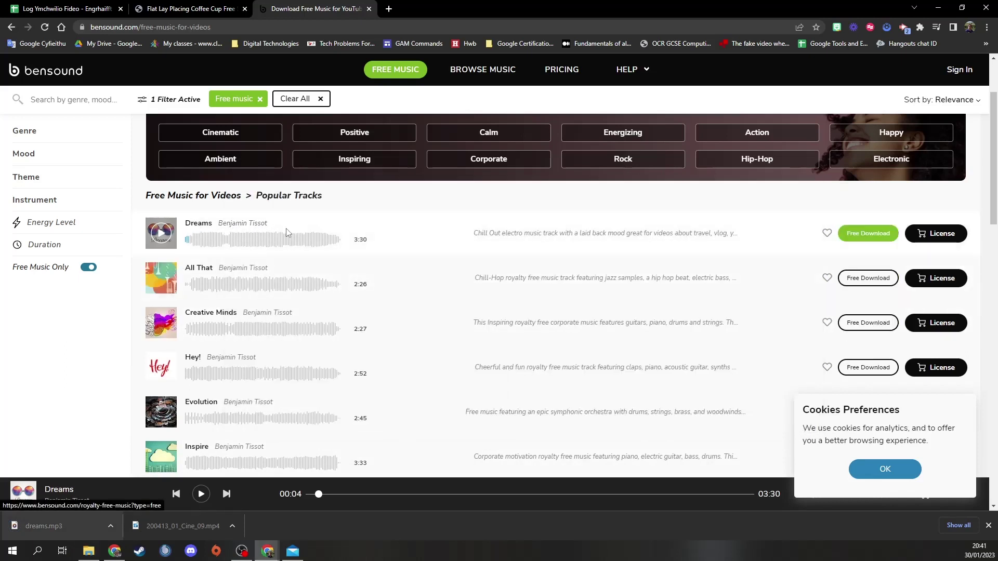
drag(281, 229, 187, 225)
key(ctrl+c)
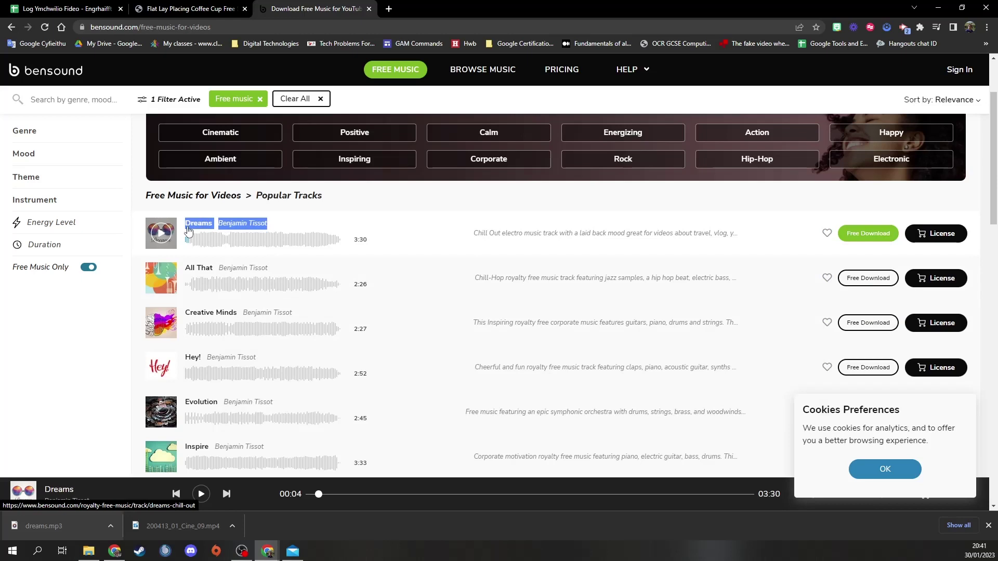
click(67, 9)
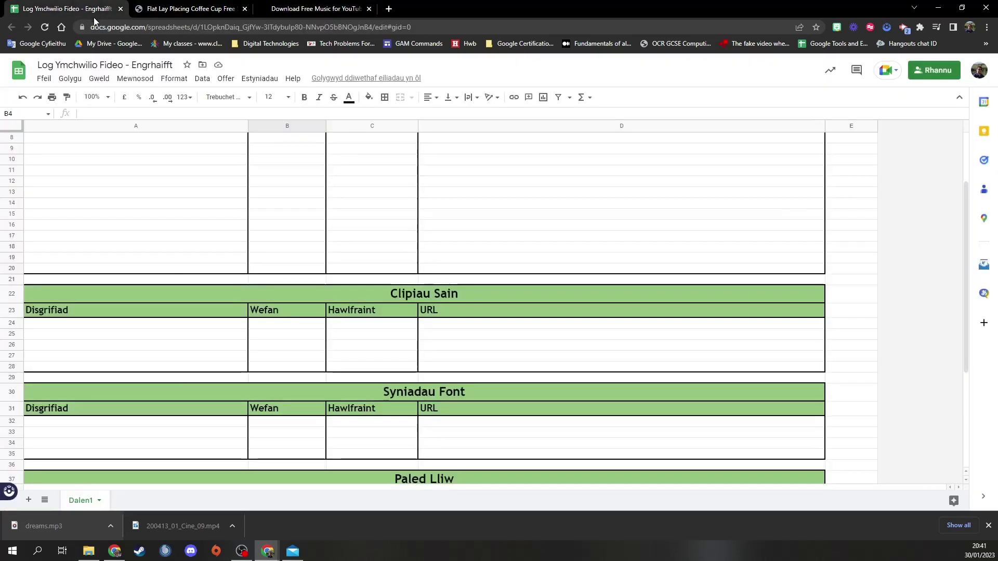
click(111, 326)
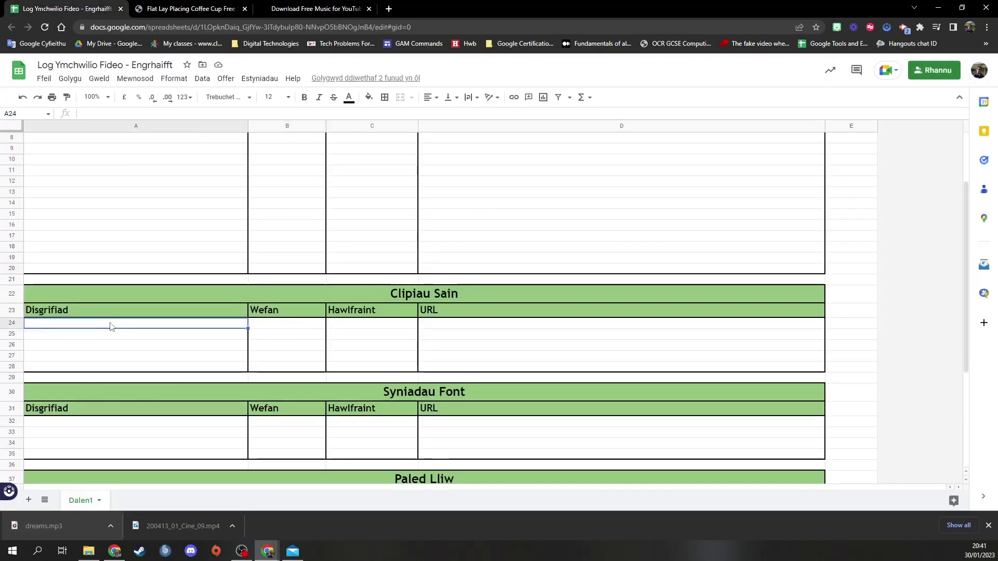
key(ctrl+v)
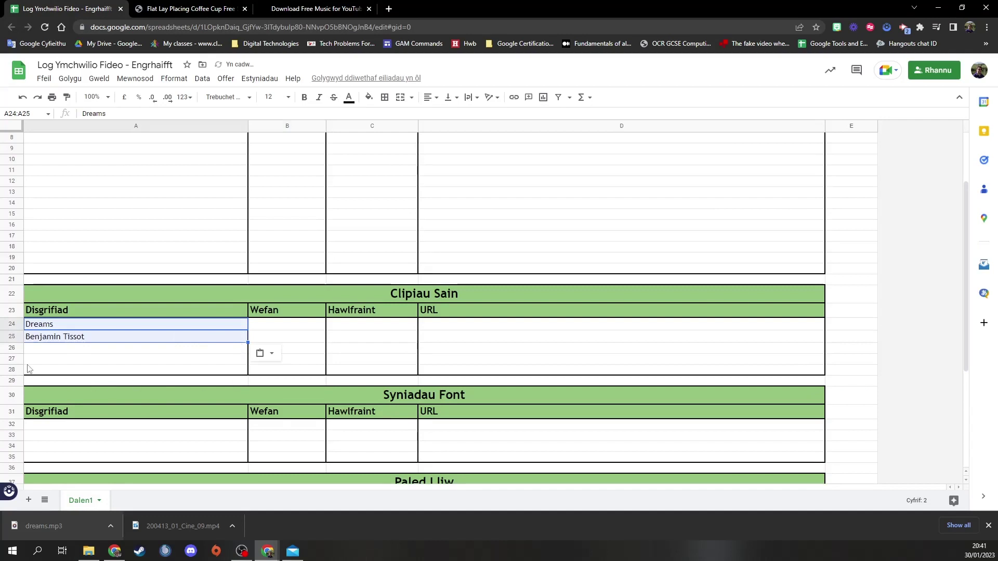
Append the artist's name from A25 to the Dreams title in A24, and clear cell A25
click(40, 339)
key(ctrl+c)
double_click(57, 325)
key(ctrl+v)
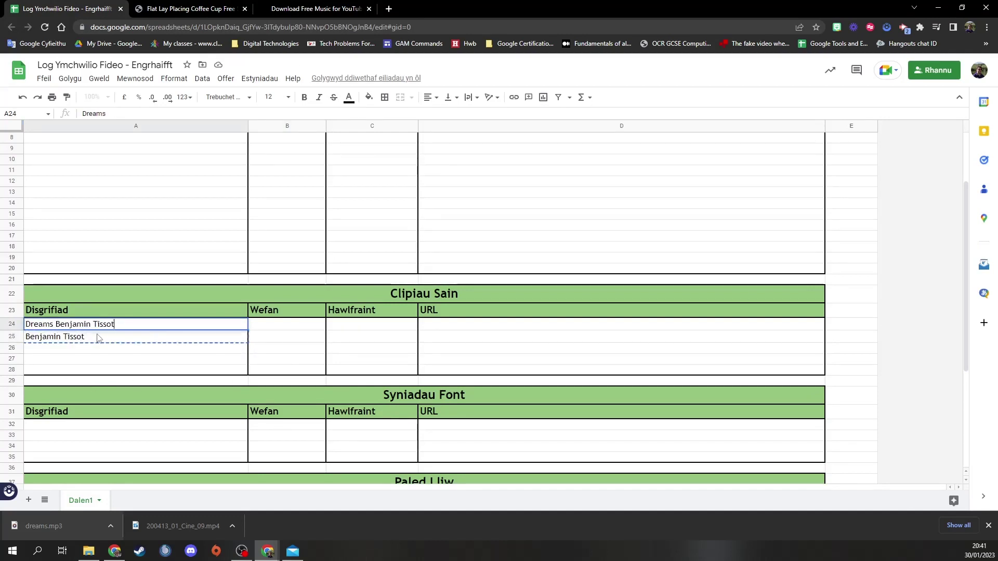
key(Return)
key(Delete)
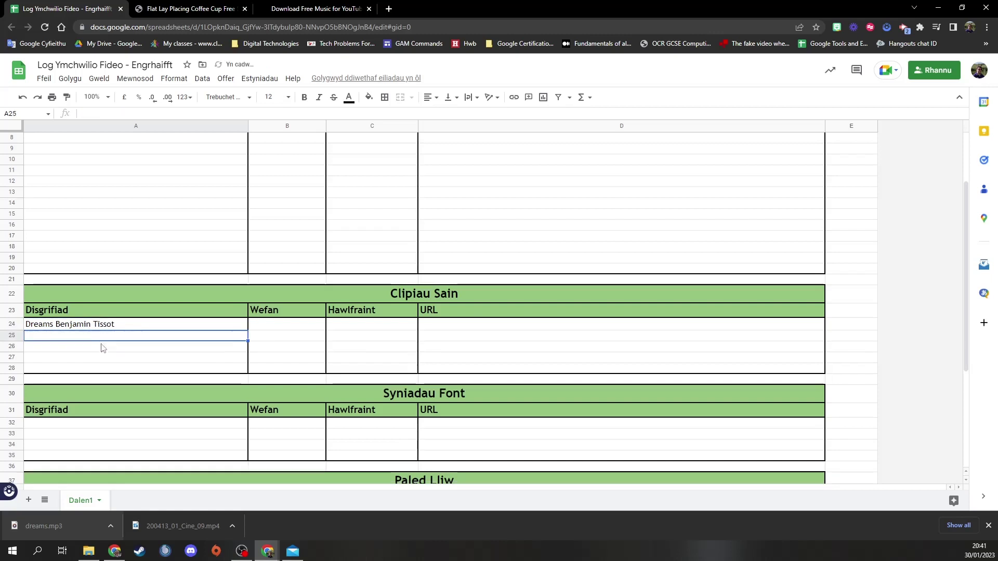
Enter BenSound as the Wefan in B24 and Attribution Required as the Hawlfraint in C24
click(268, 328)
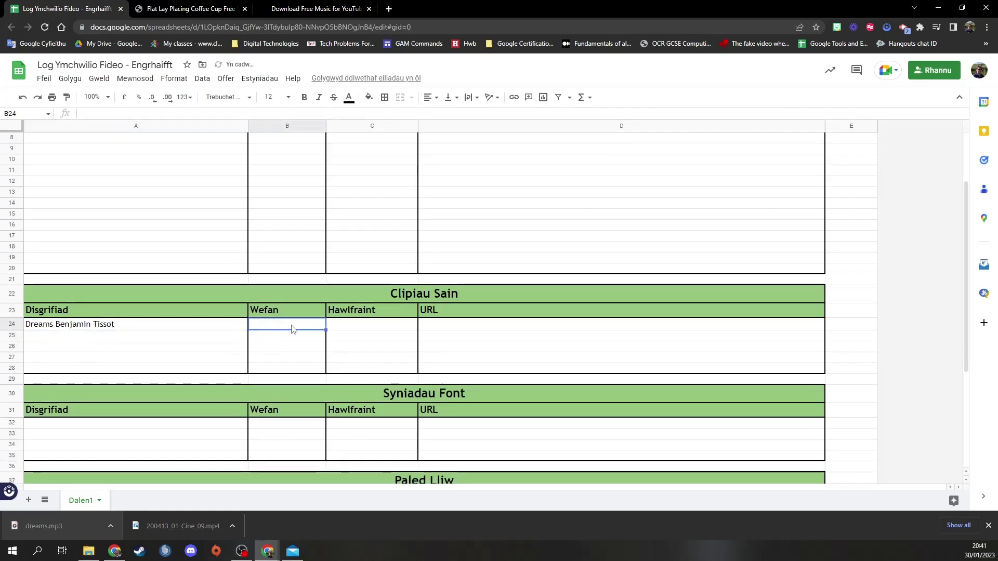
text(BenSound)
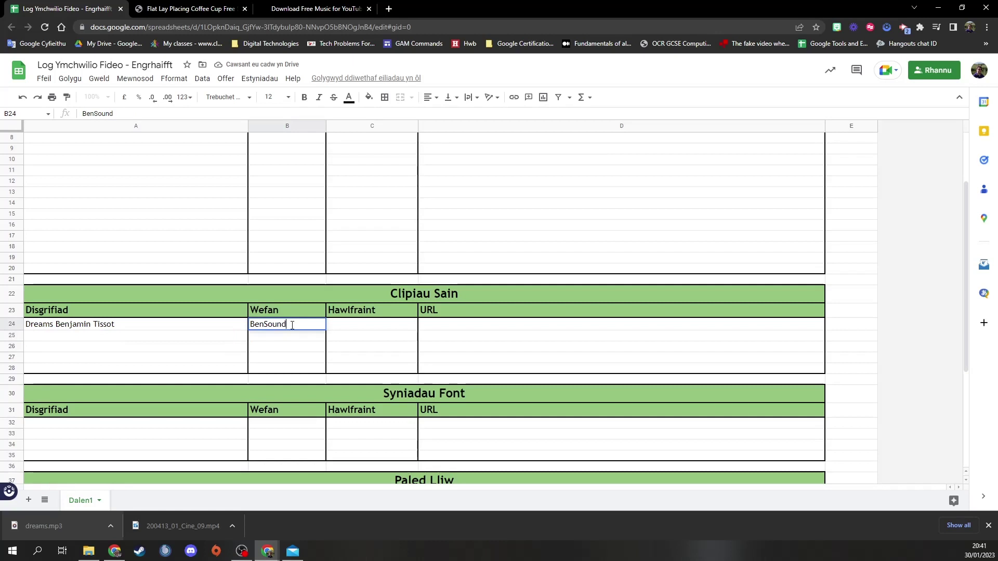
key(Tab)
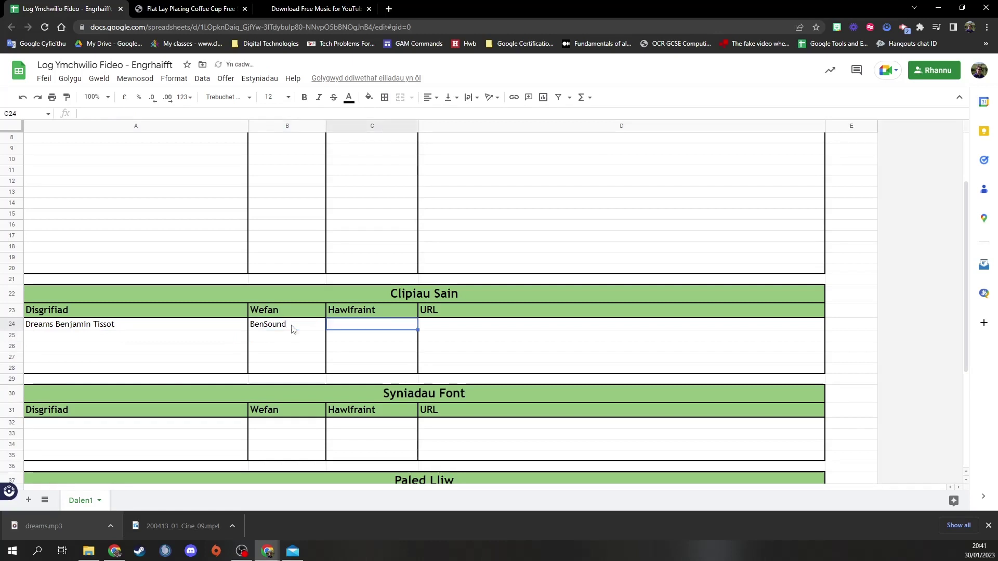
text(att)
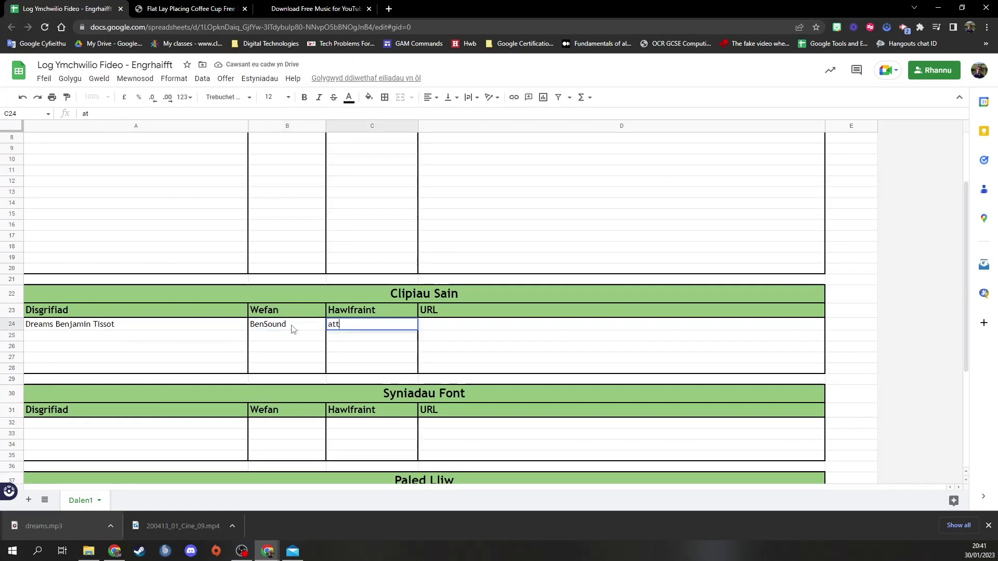
text(rtiAtt)
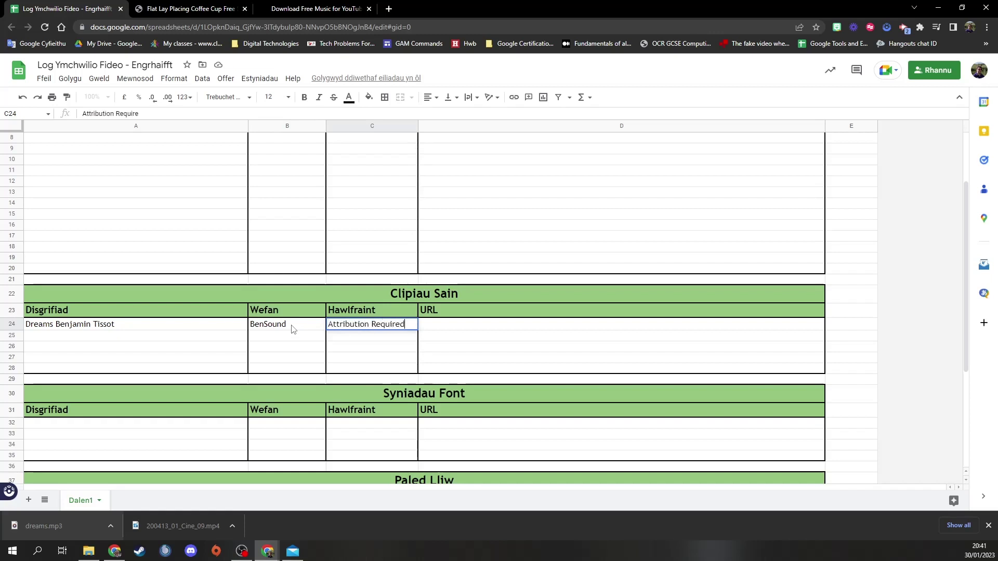
text(ribution Required)
key(Tab)
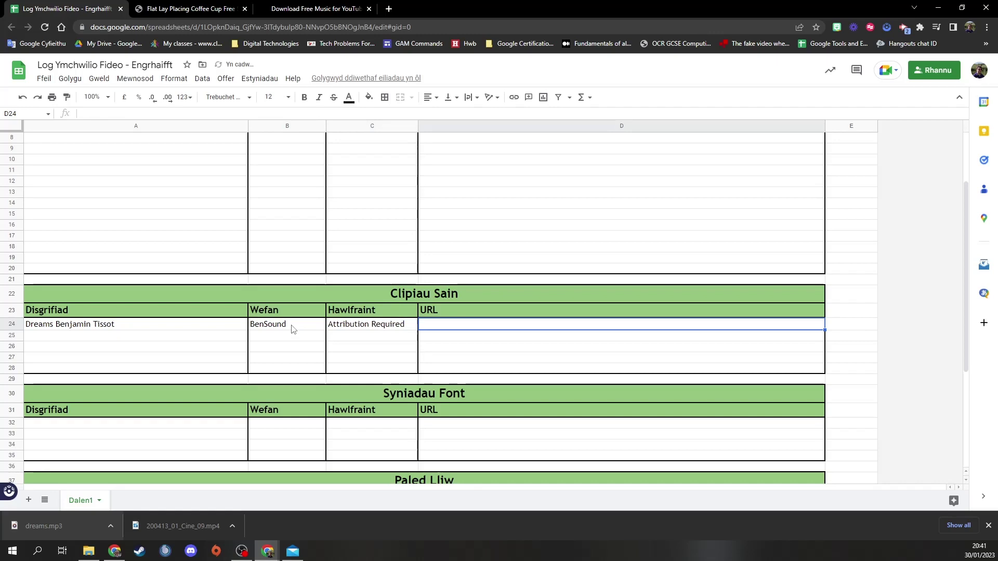
Open the Dreams track page on Bensound and copy its web address into cell D24 under URL in the log
click(335, 8)
right_click(760, 234)
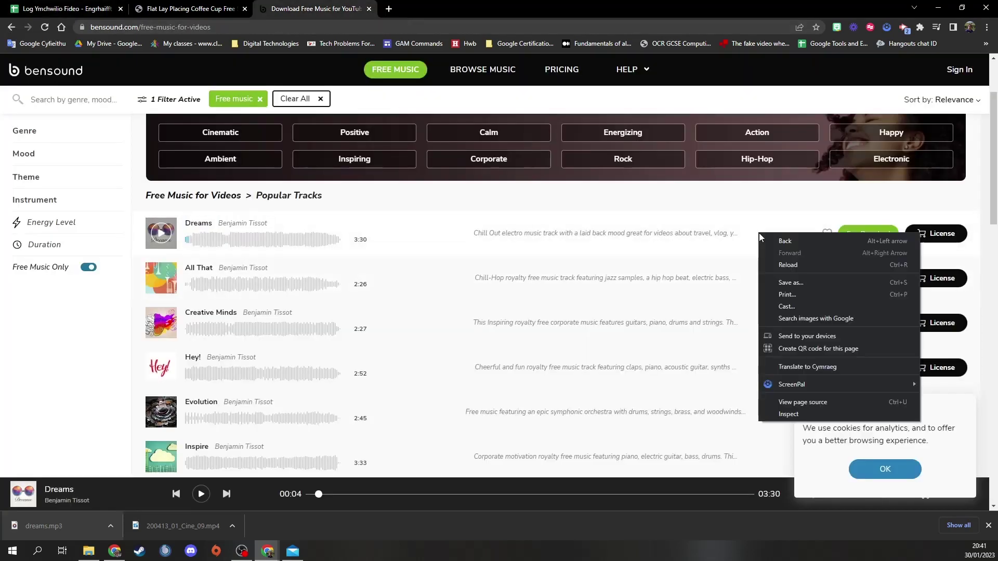
click(265, 226)
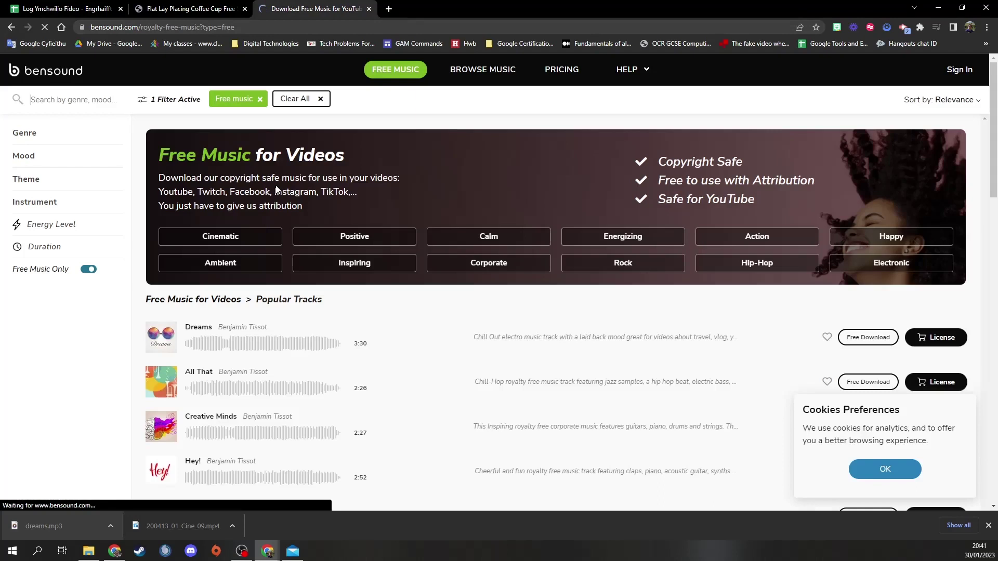
click(218, 337)
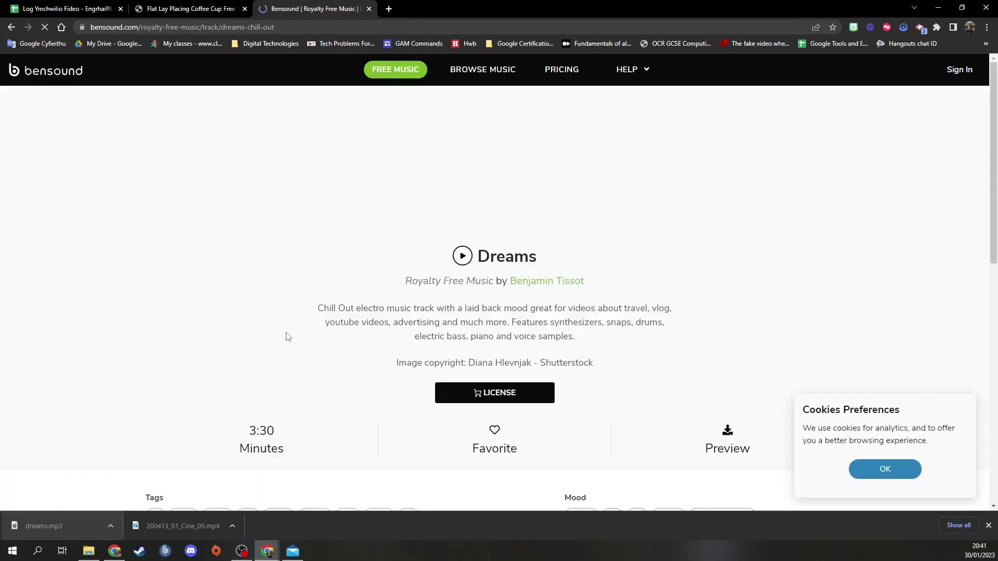
click(316, 33)
key(ctrl+c)
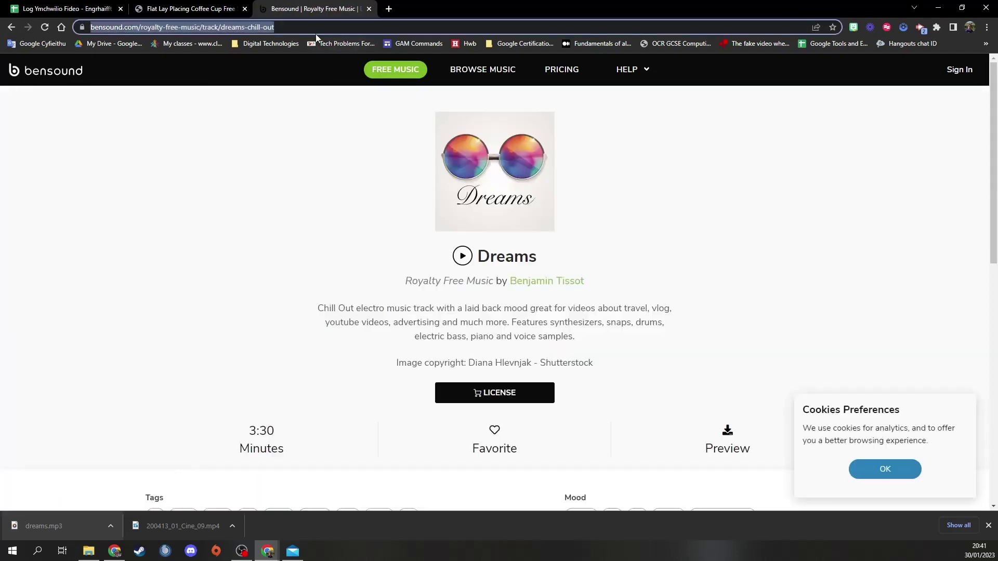
click(66, 14)
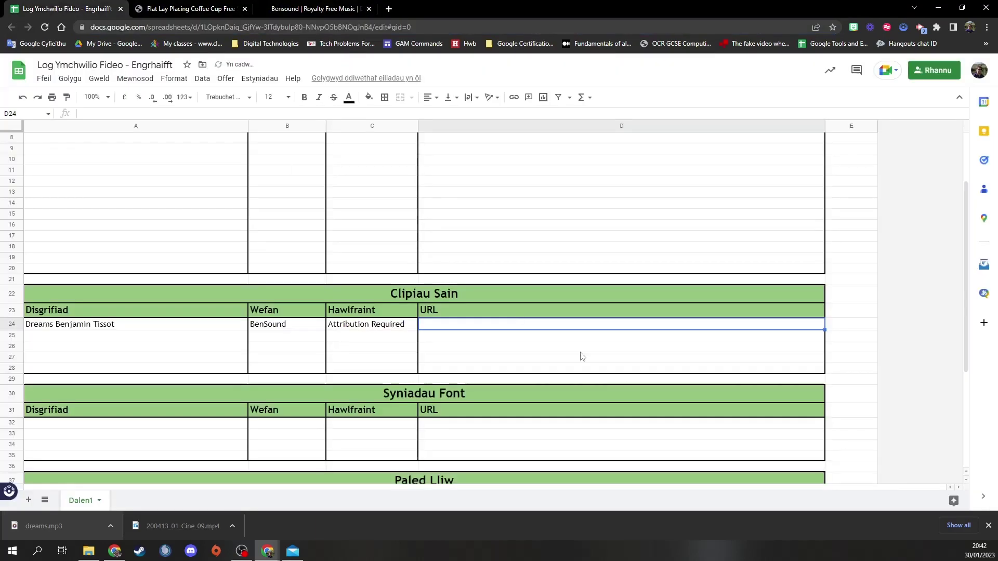
key(ctrl+v)
click(505, 346)
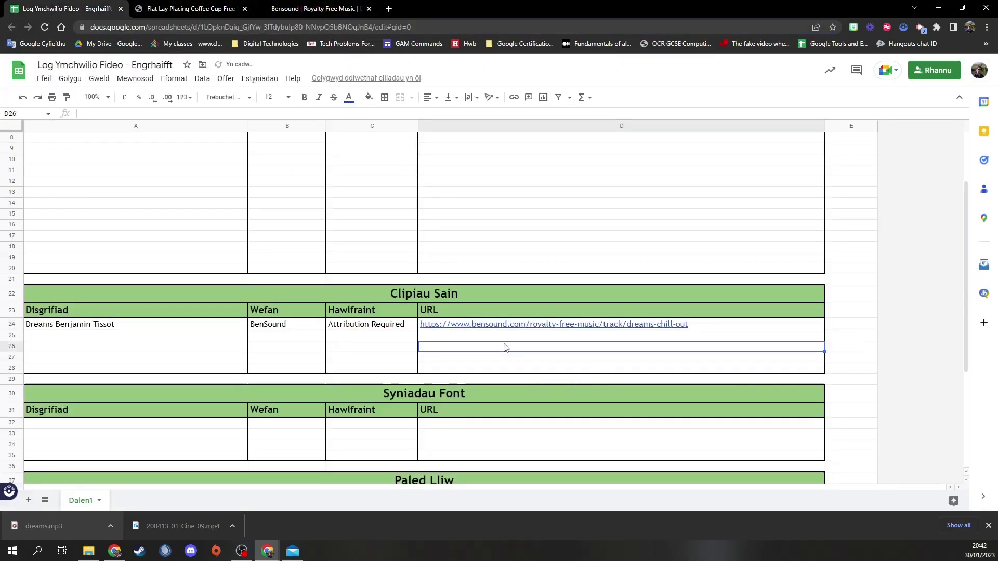
scroll(279, 327, up, 2)
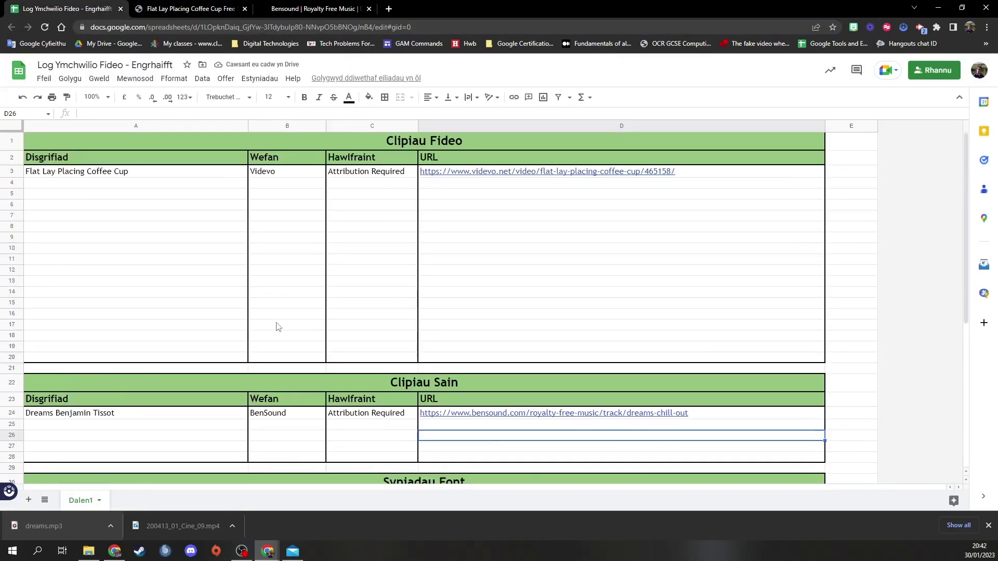
scroll(223, 364, down, 3)
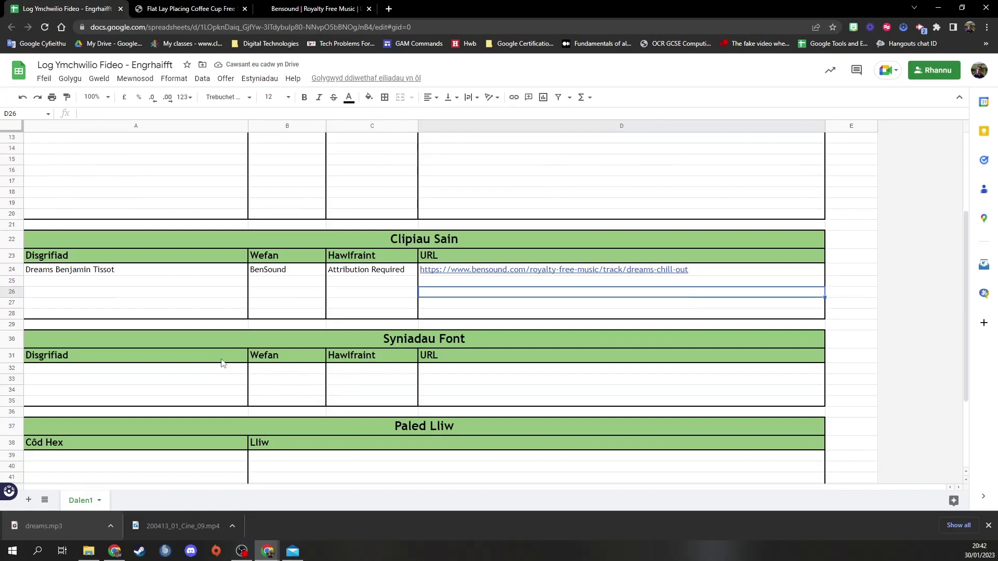
click(303, 272)
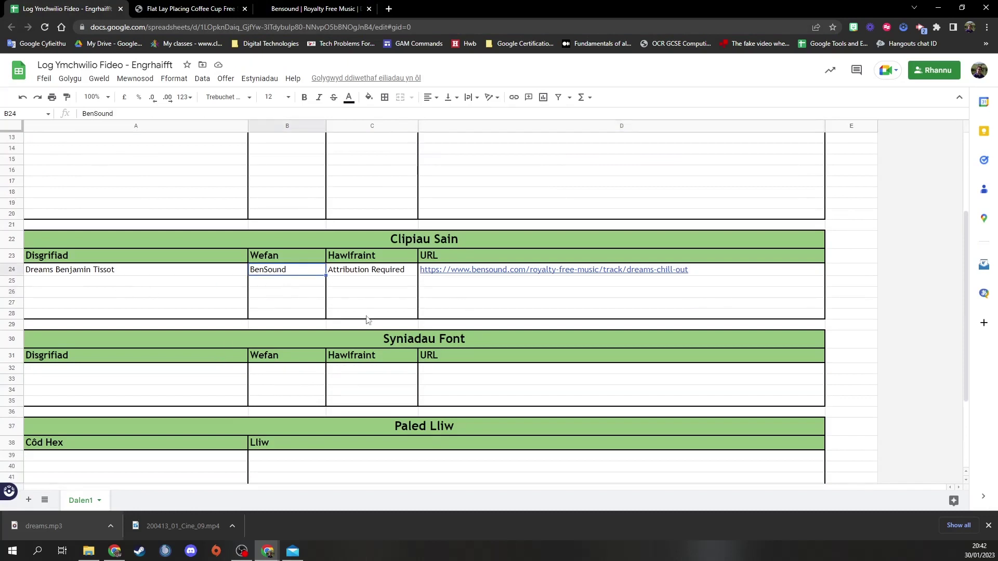
scroll(309, 292, down, 3)
click(286, 253)
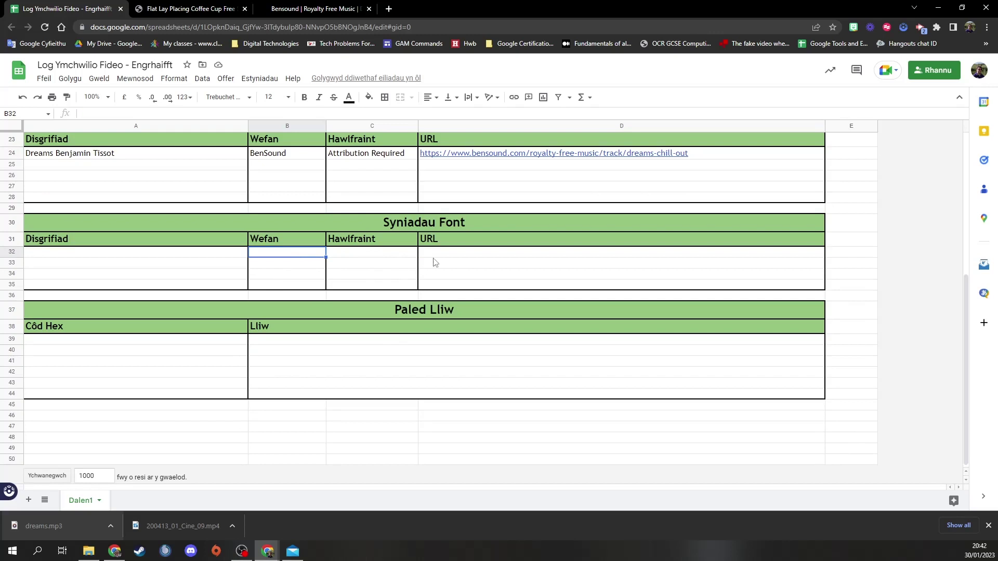
Open dafont.com in a new browser tab, accept all data use, and browse the recently added fonts
click(392, 14)
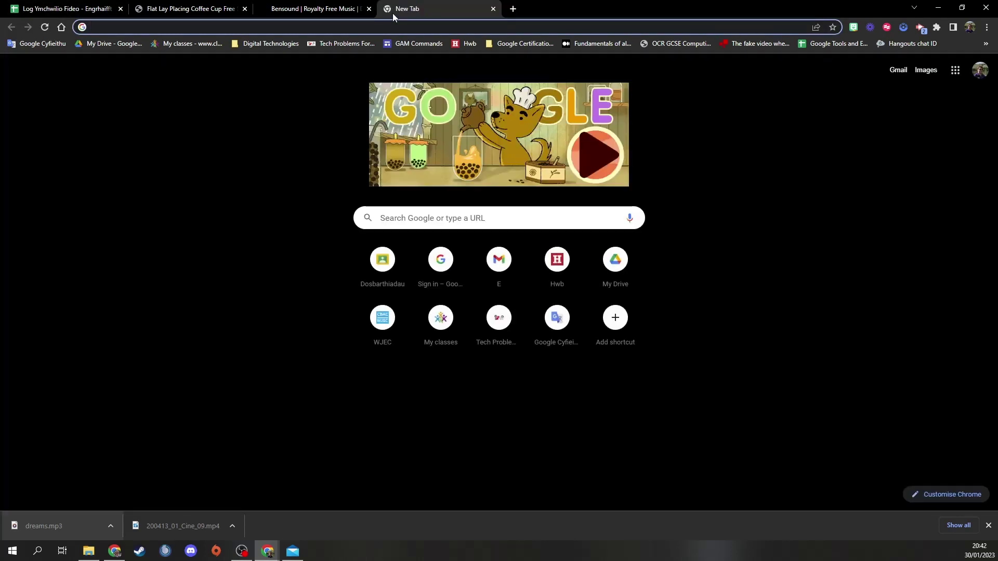
text(dafont)
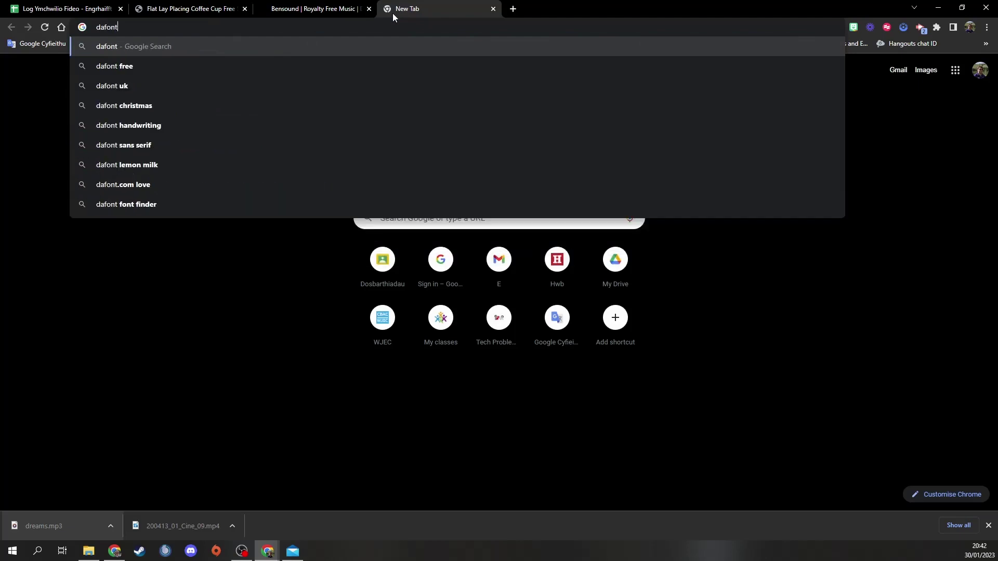
text(.com)
key(Return)
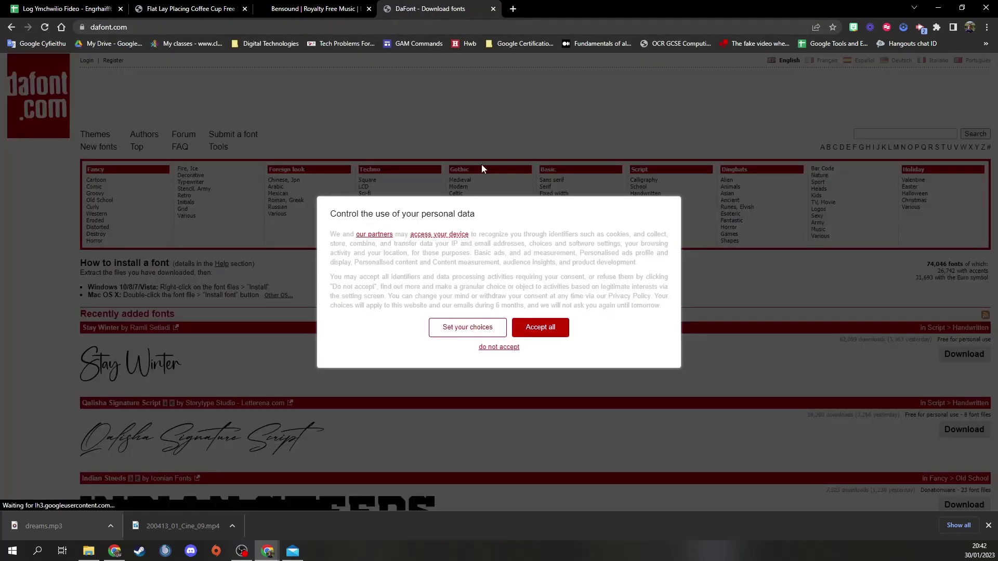
click(541, 327)
scroll(374, 274, down, 6)
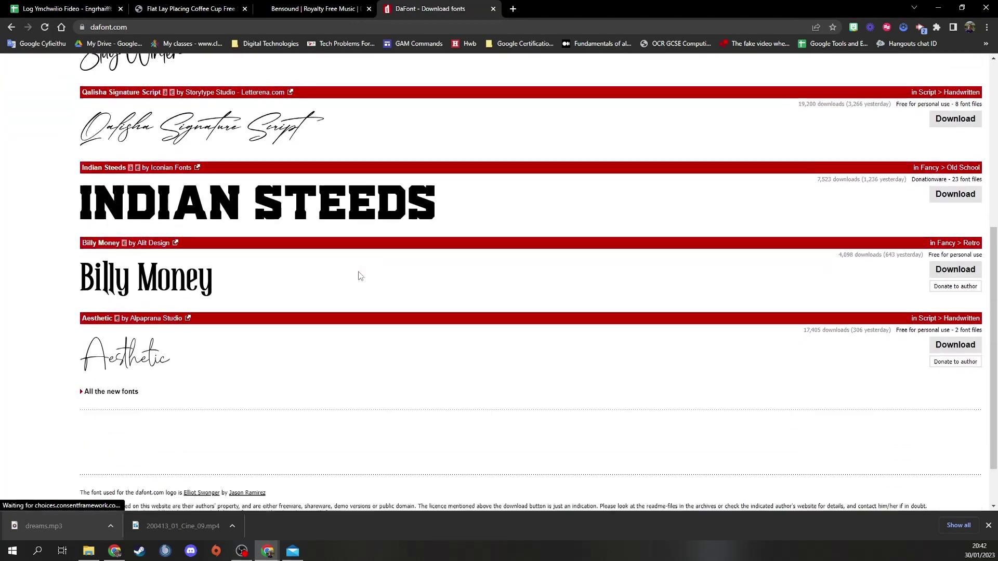
scroll(494, 301, up, 6)
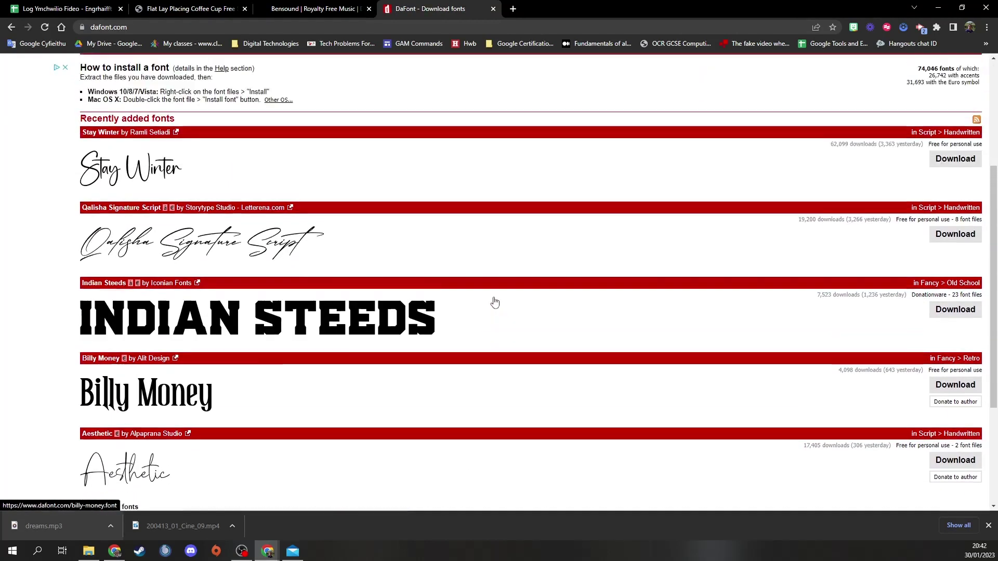
scroll(194, 416, down, 1)
scroll(194, 416, down, 1)
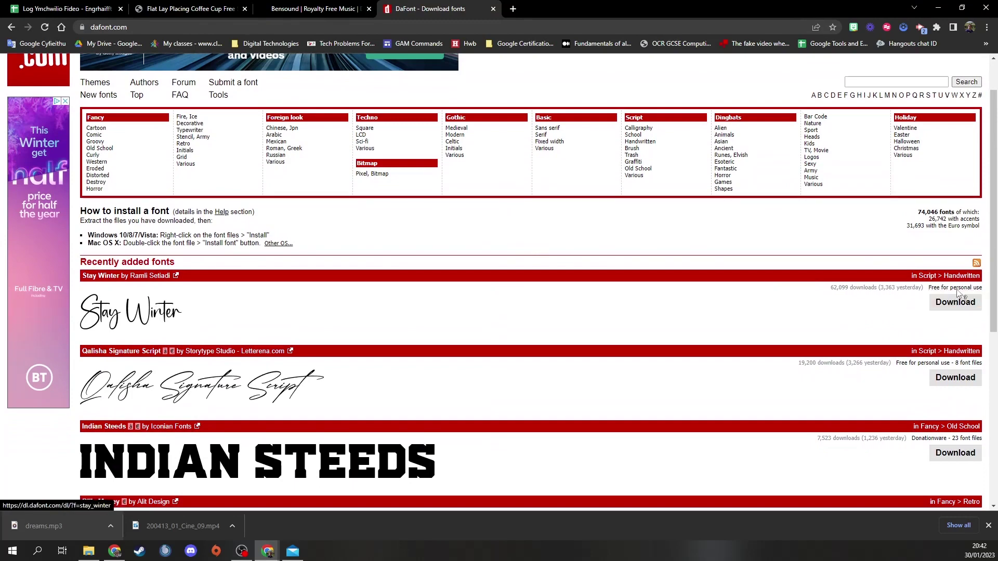
Return to the log and look over the entry rows of the Syniadau Font and Paled Lliw sections
click(73, 12)
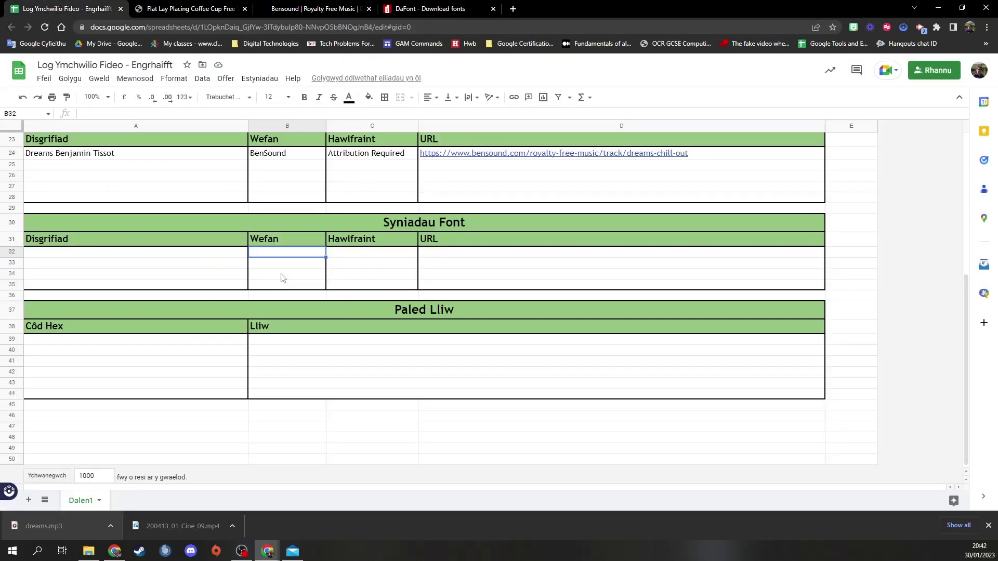
click(370, 256)
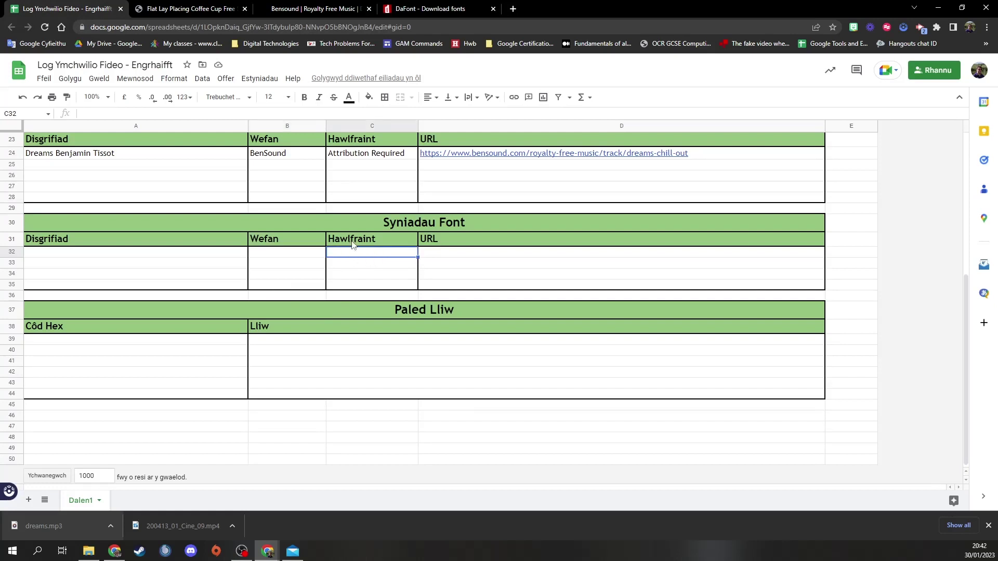
click(284, 254)
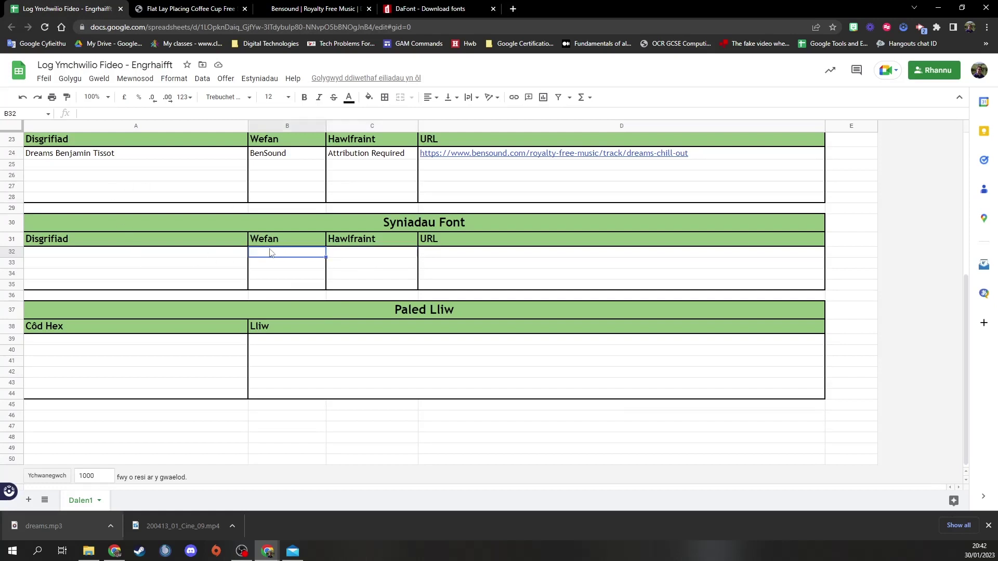
drag(131, 254, 485, 263)
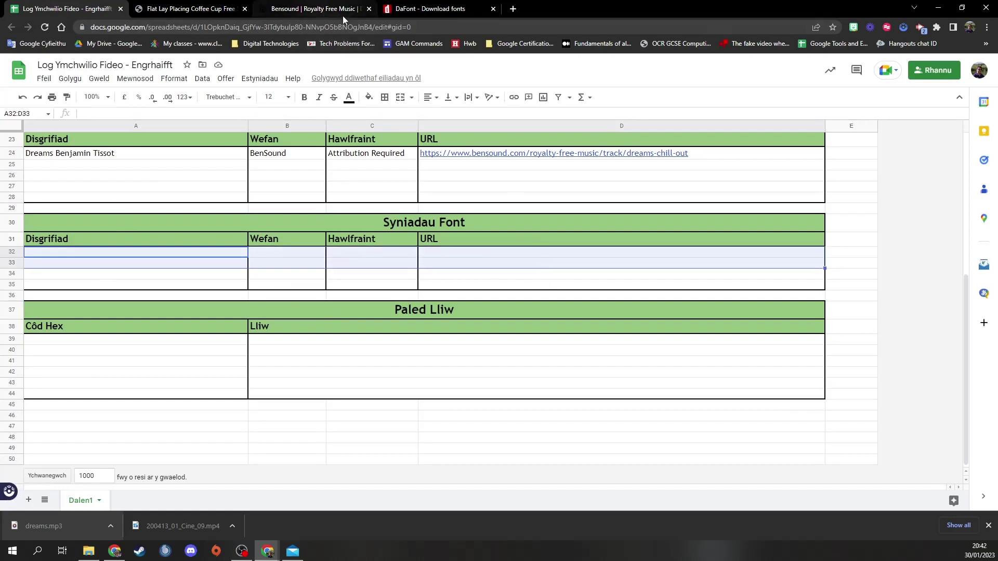
drag(218, 346, 446, 398)
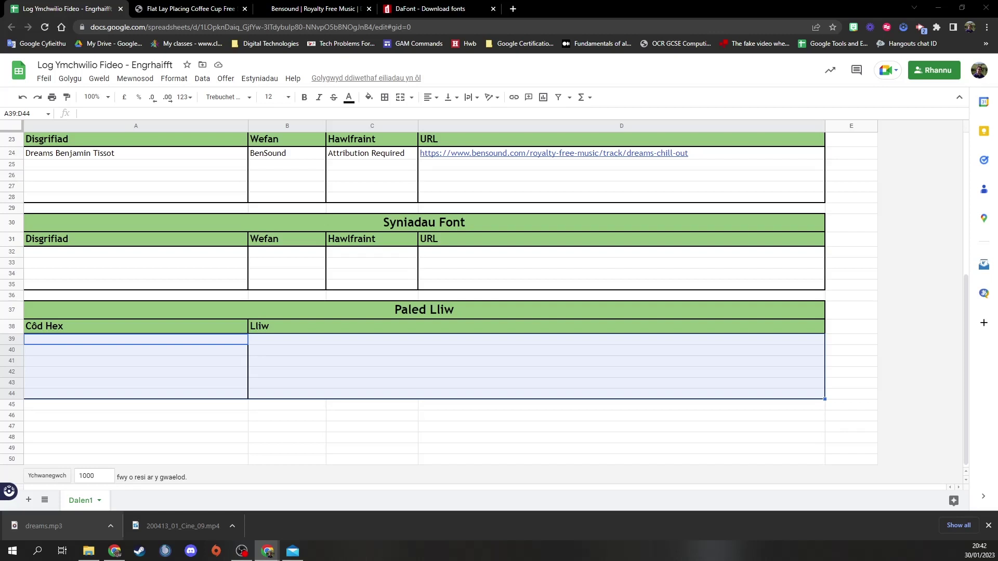
Open coolors.co in a new browser tab and go to its trending colour palettes
click(514, 9)
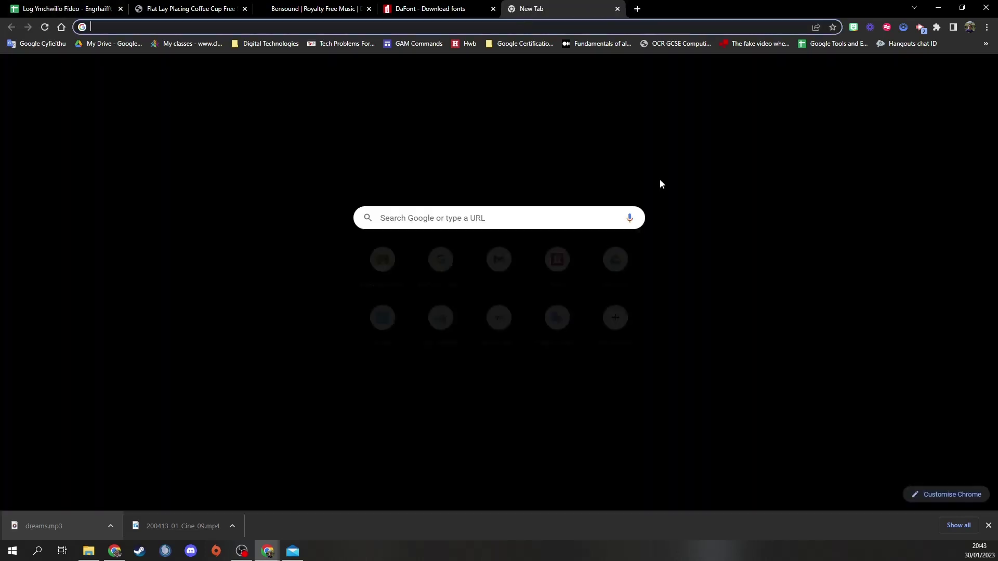
text(https://coolors.co/)
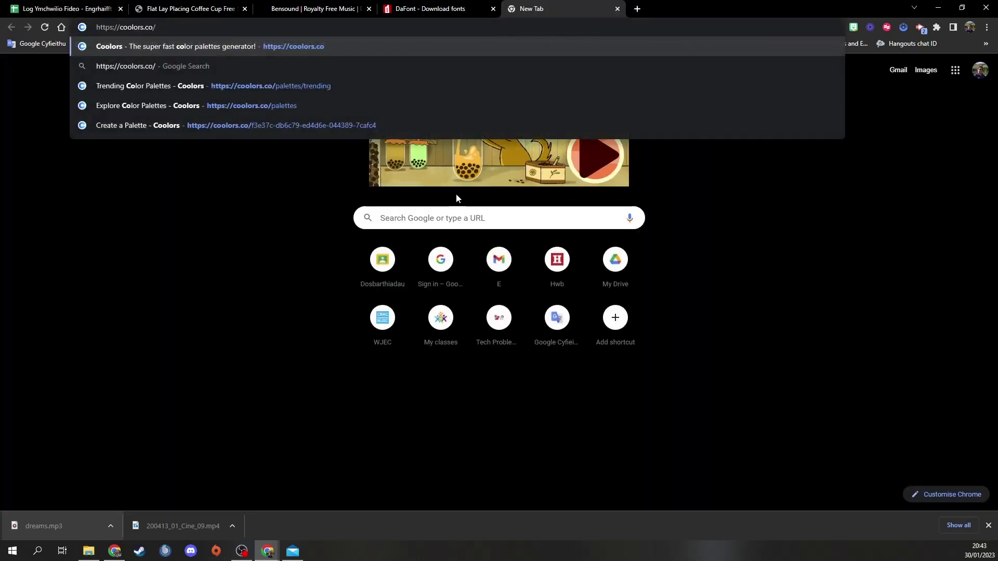
text(7)
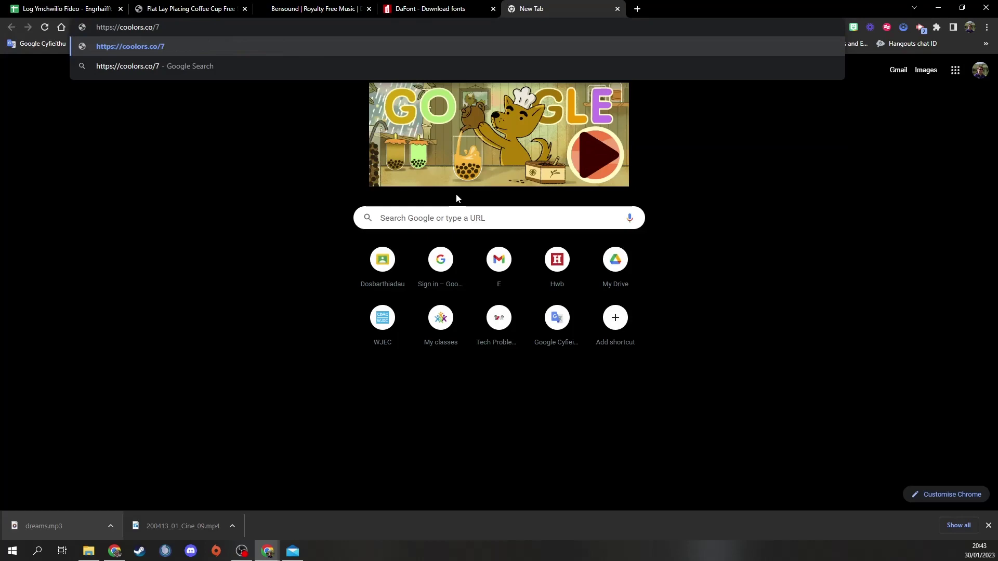
key(BackSpace)
key(Return)
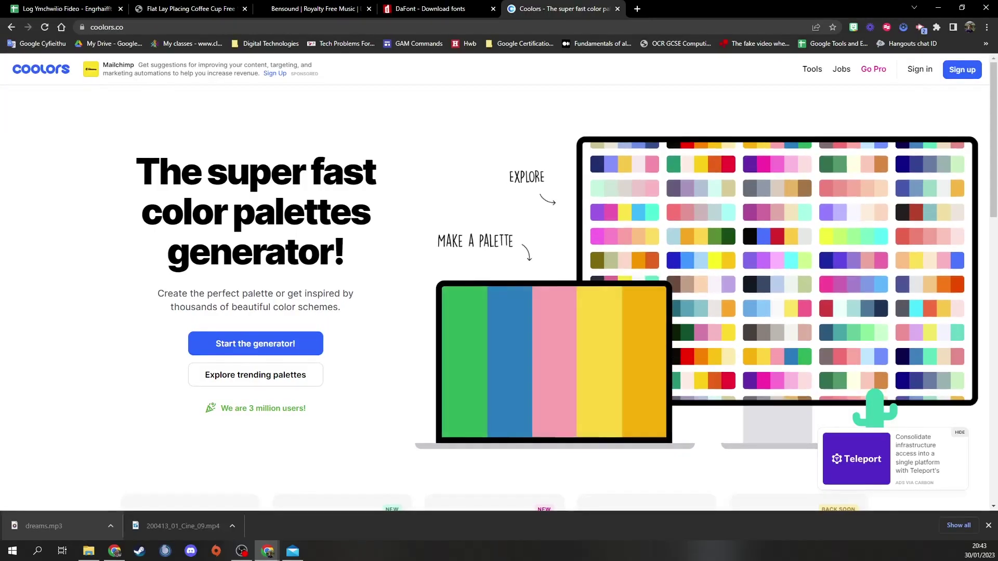
click(280, 375)
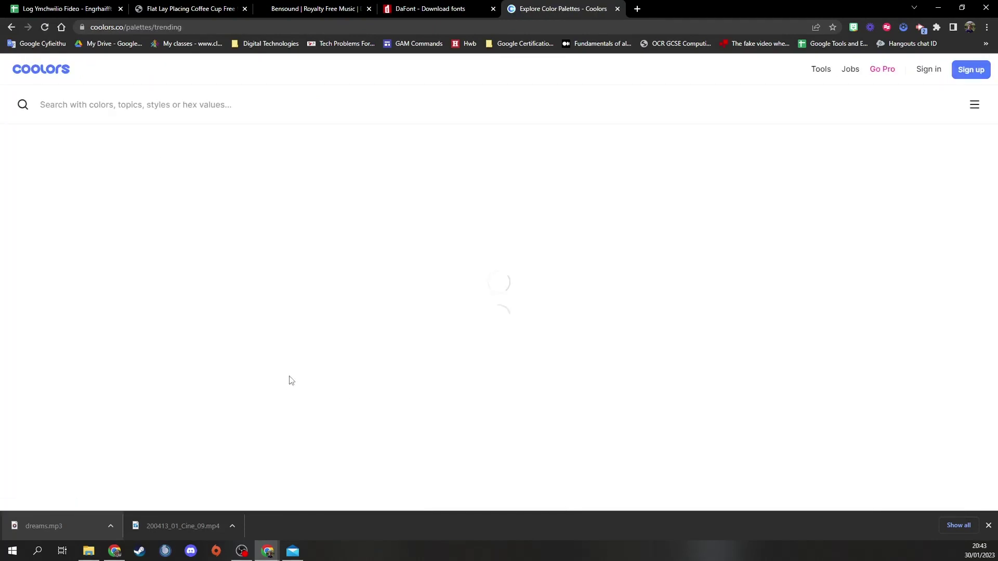
Copy the light blue hex code 8ECAE6 from a trending palette into cell A39 under Côd Hex in the log
scroll(556, 289, down, 7)
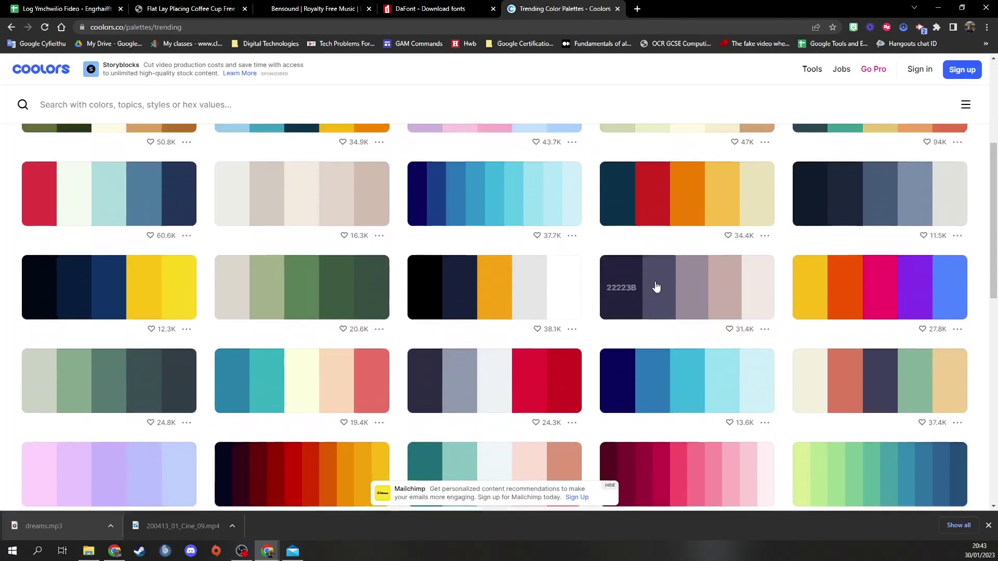
scroll(226, 350, down, 2)
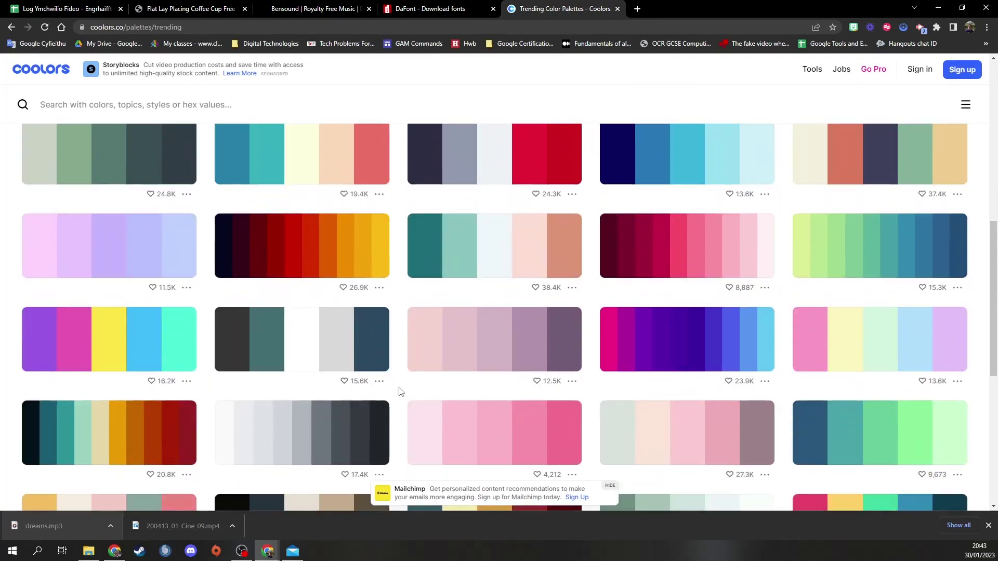
scroll(936, 343, up, 9)
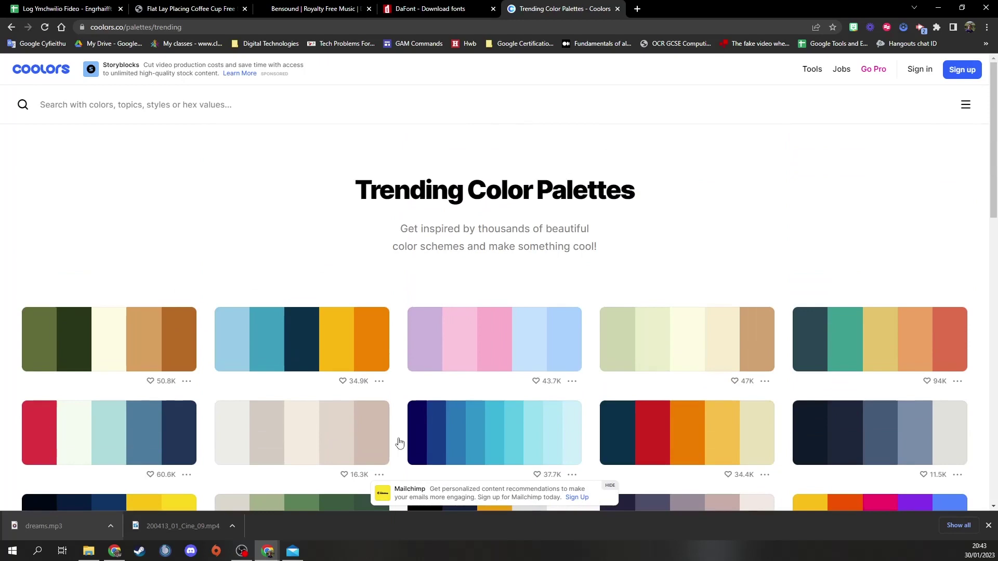
scroll(838, 319, down, 5)
scroll(617, 357, down, 4)
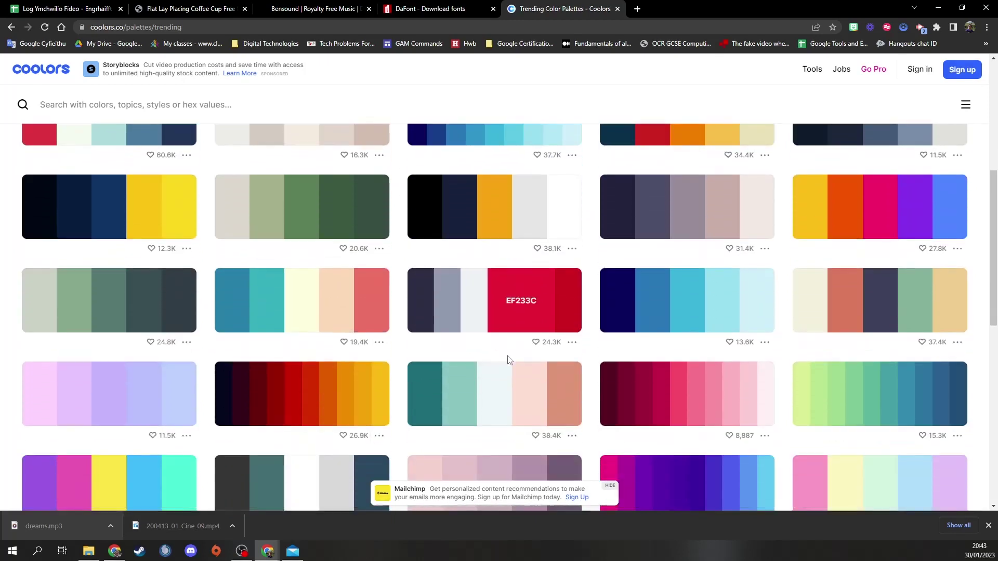
scroll(424, 370, up, 5)
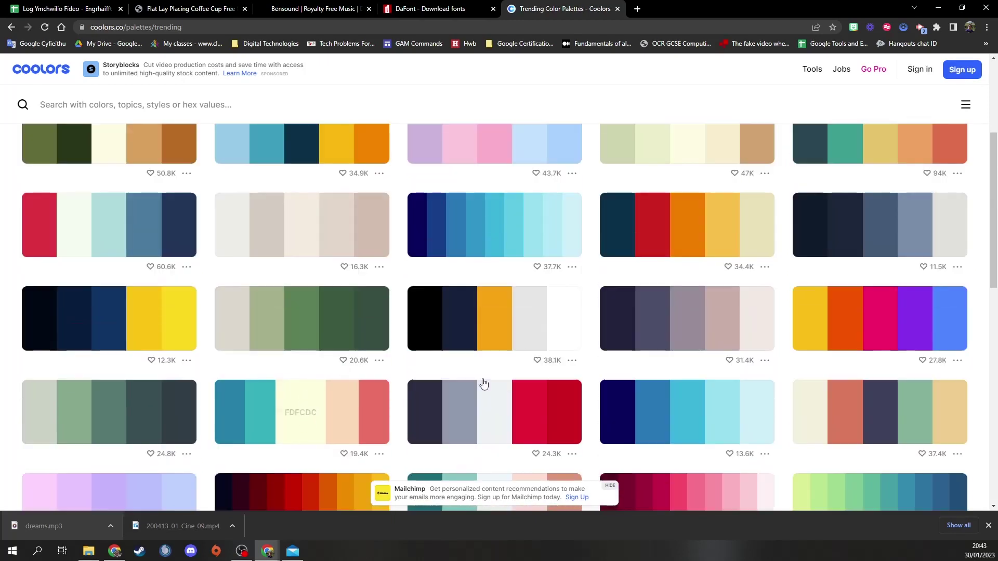
scroll(633, 211, up, 3)
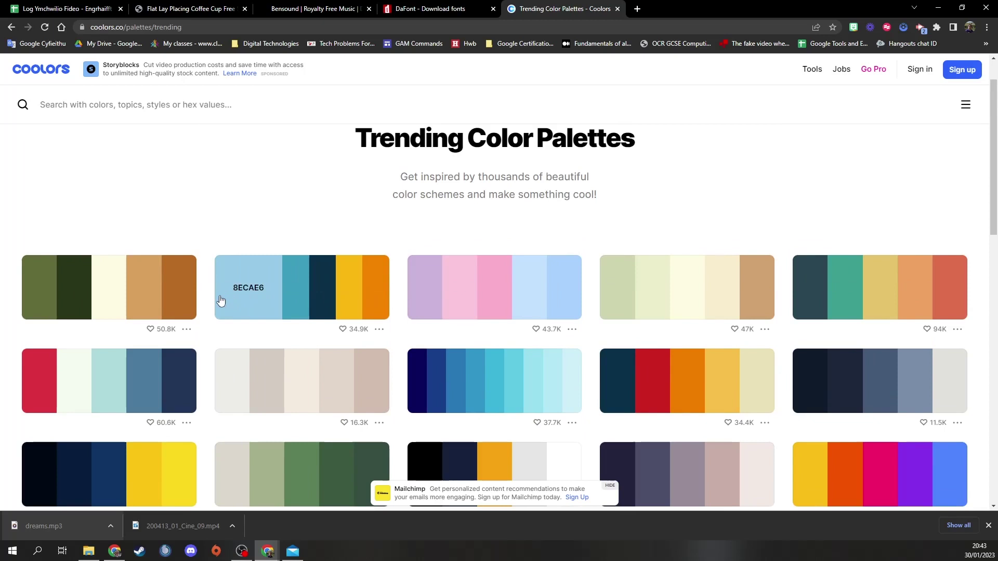
click(237, 291)
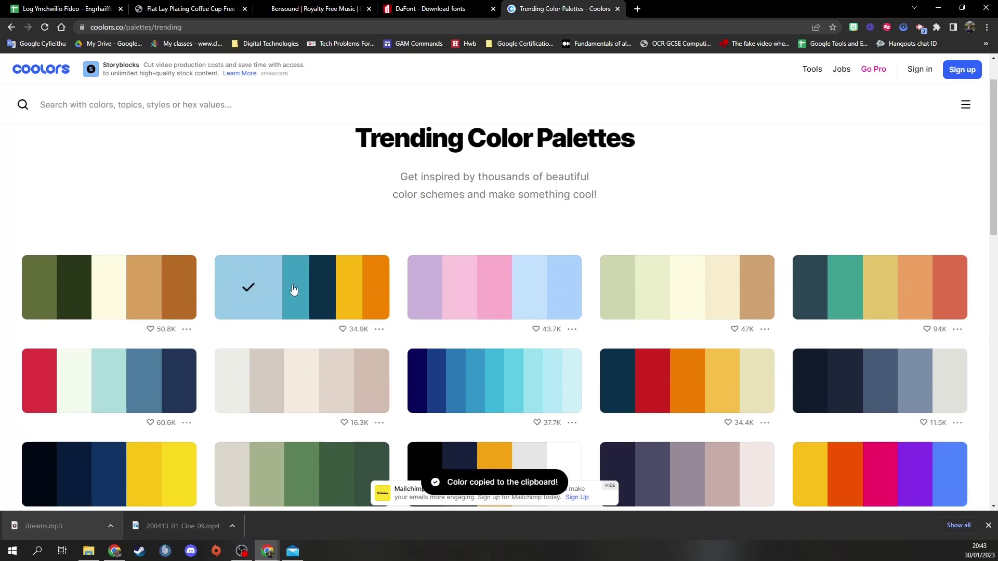
click(76, 10)
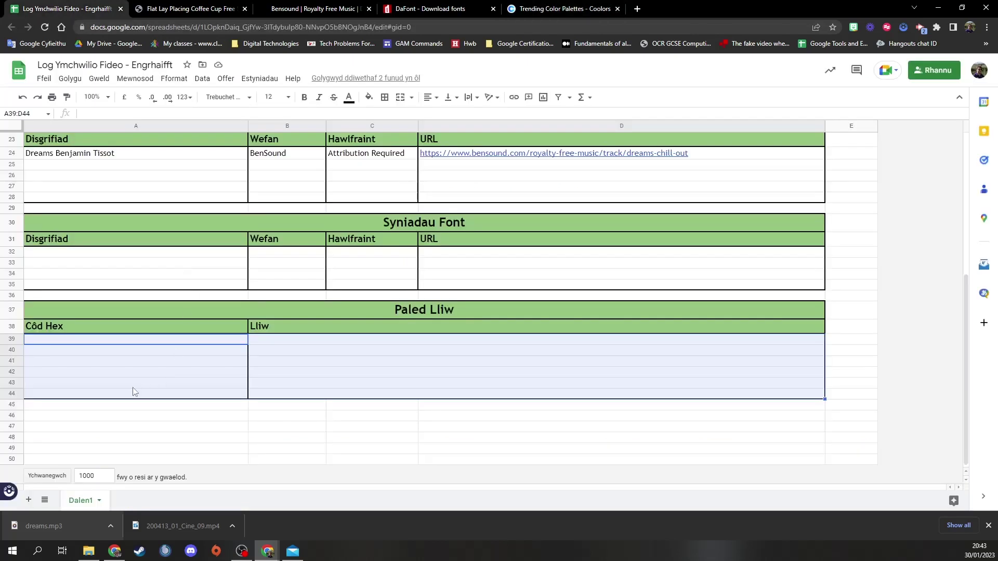
click(124, 340)
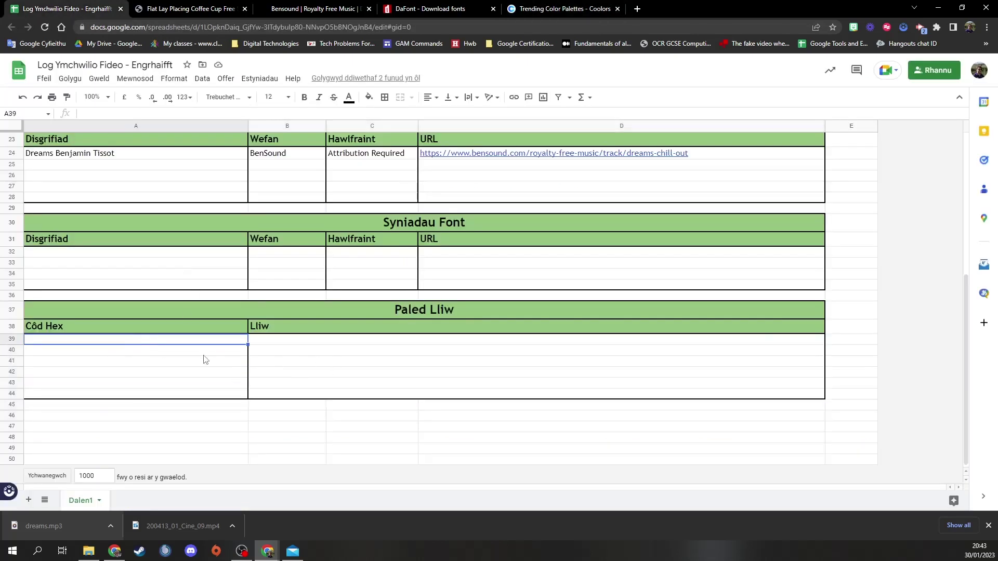
key(ctrl+v)
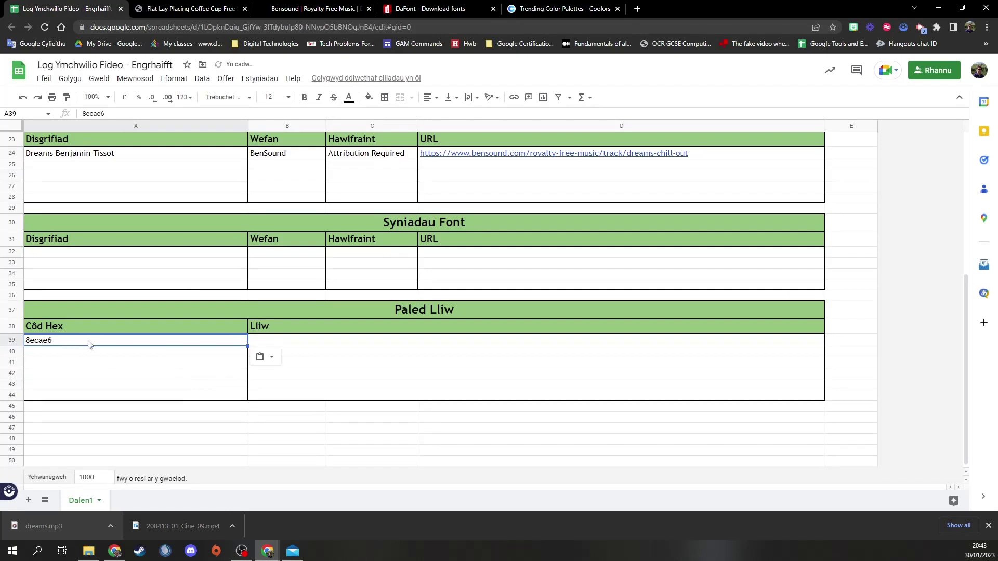
Fill the Lliw cell beside the hex code in row 39 with the custom colour 8ecae6
click(323, 348)
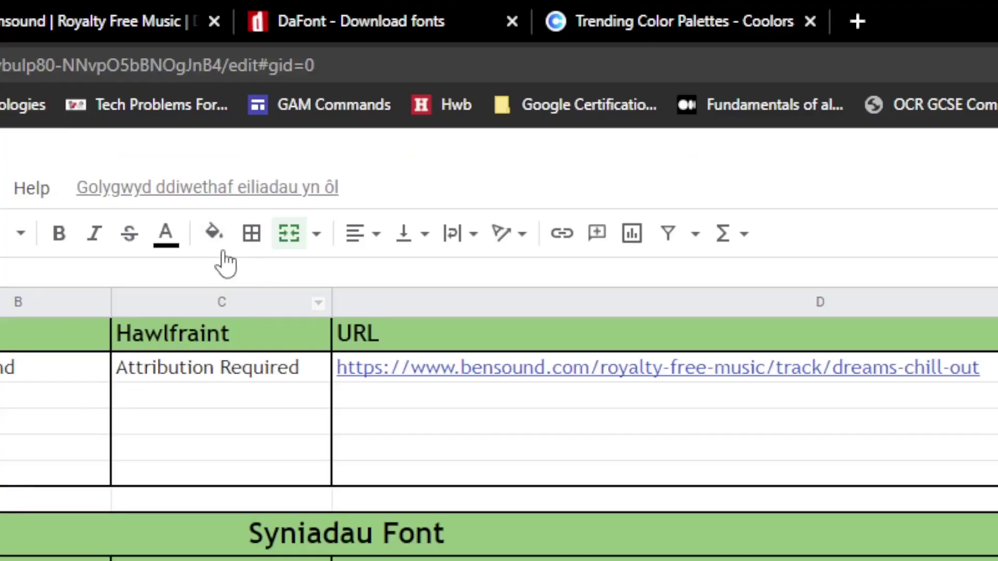
click(221, 240)
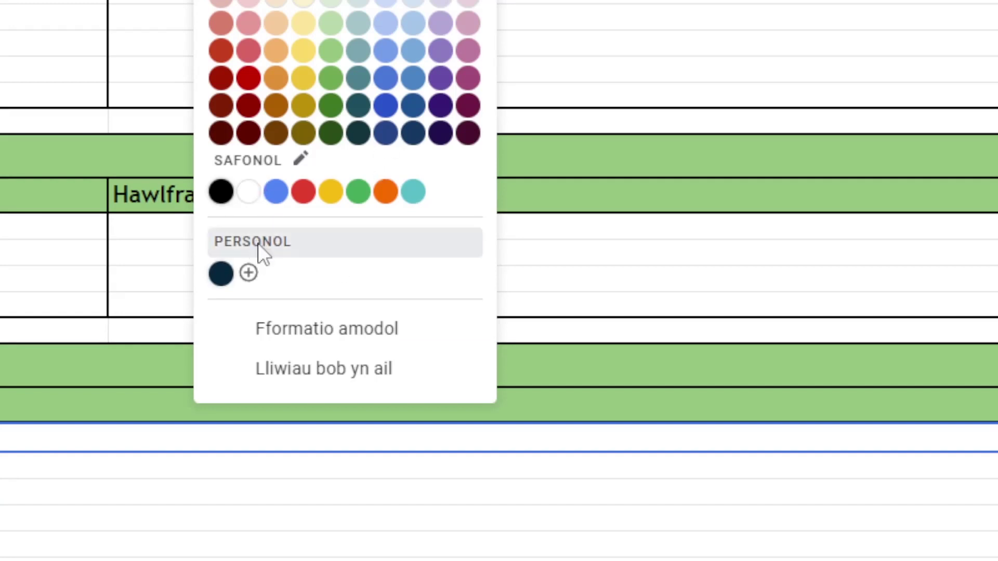
click(249, 272)
key(ctrl+v)
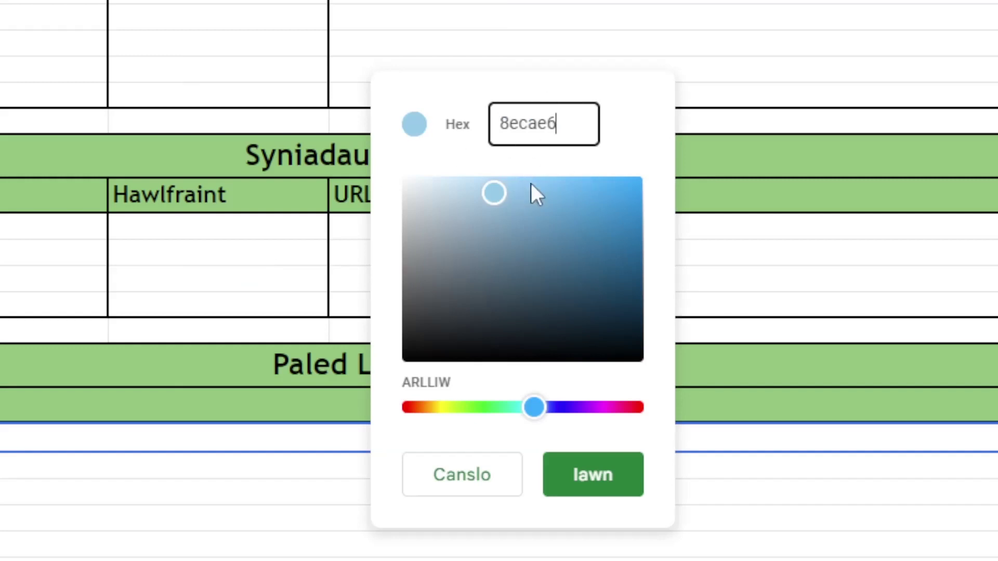
click(594, 473)
Look over the remaining Paled Lliw rows and review the logged video and Clipiau Sain entries
click(1, 474)
click(36, 440)
click(40, 467)
click(39, 492)
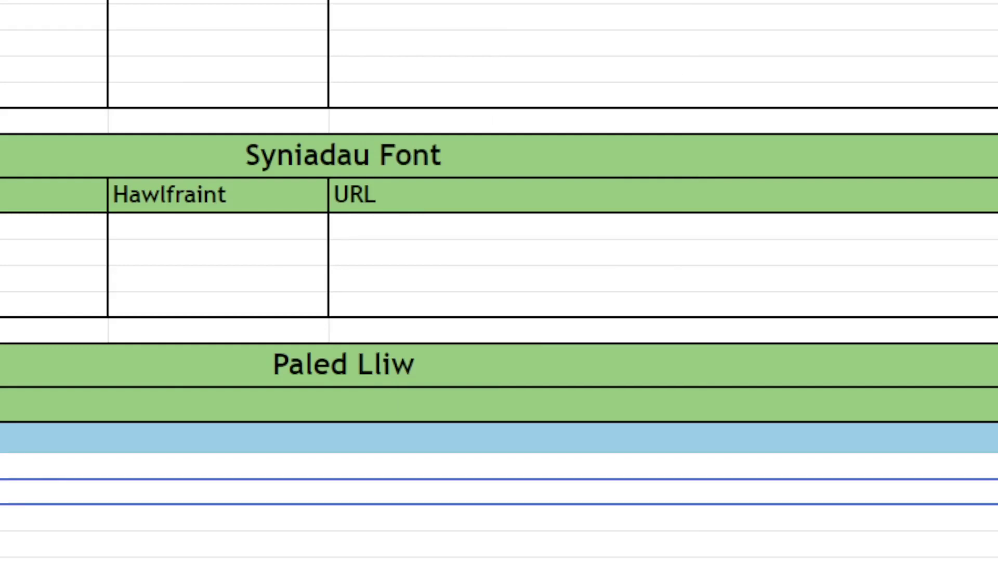
click(5, 544)
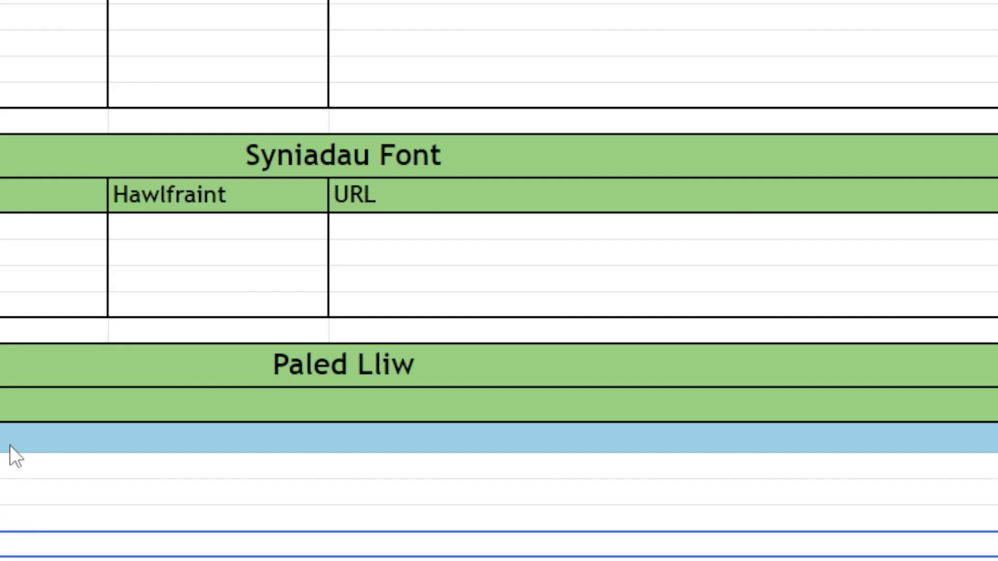
scroll(118, 311, up, 8)
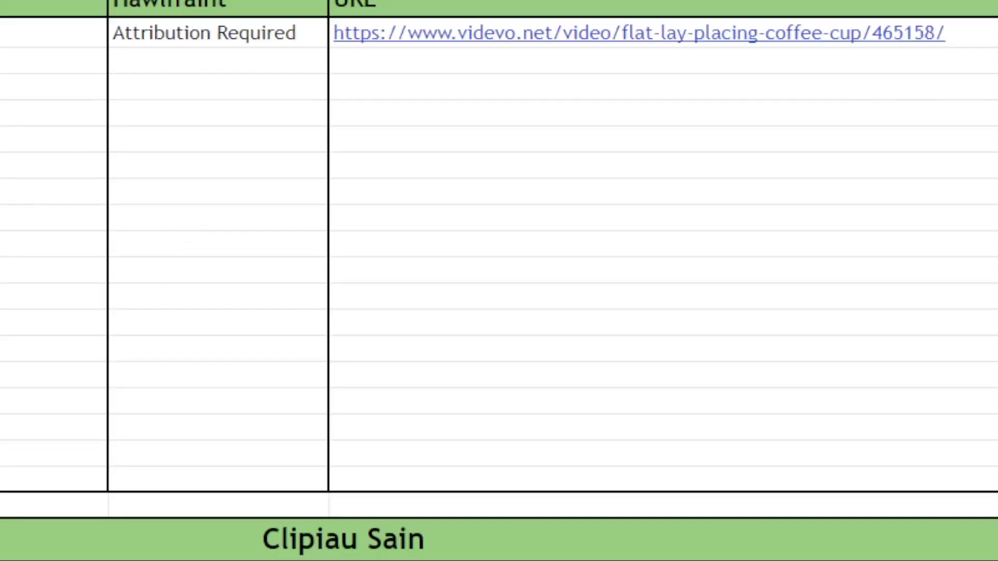
click(345, 35)
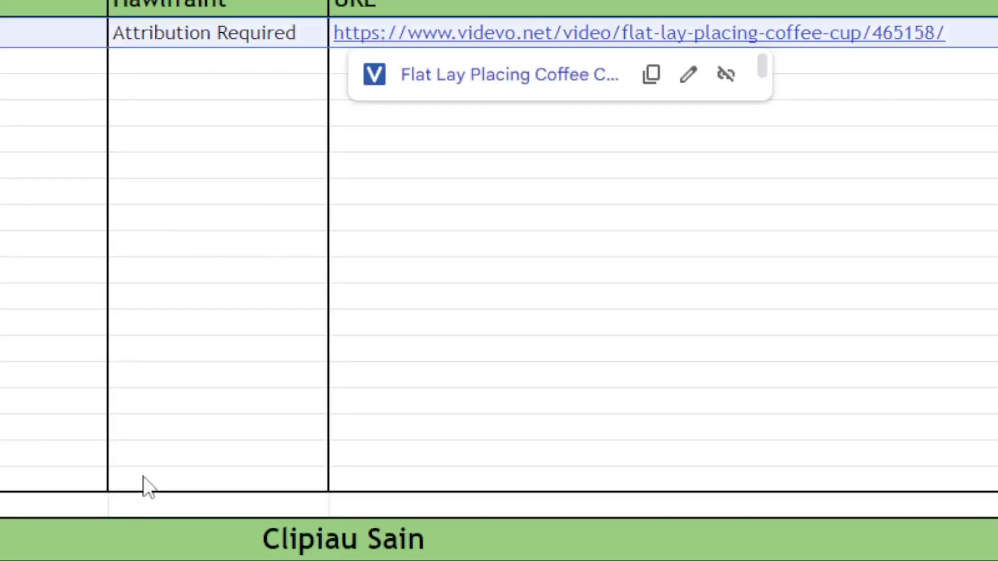
scroll(145, 484, down, 4)
scroll(361, 363, down, 3)
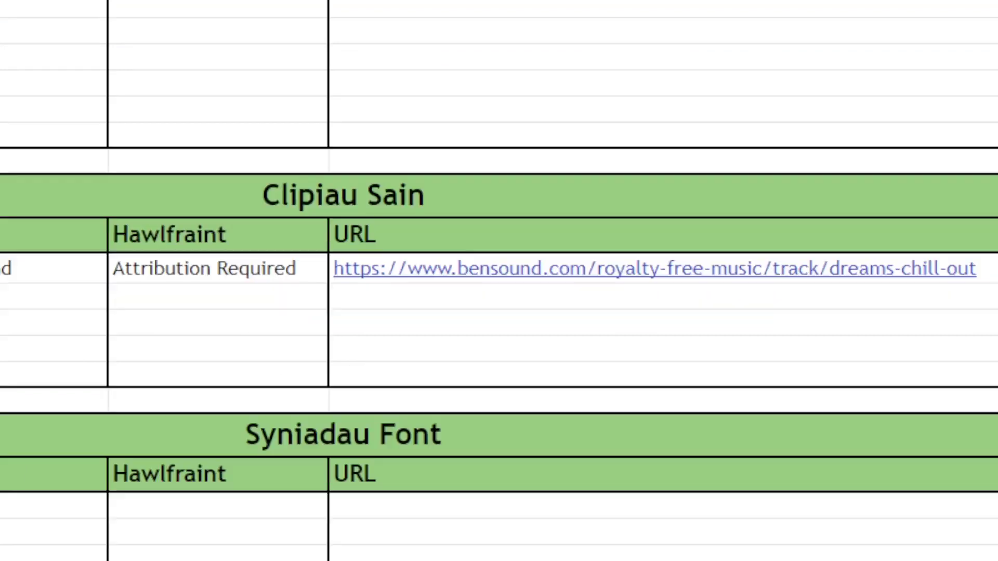